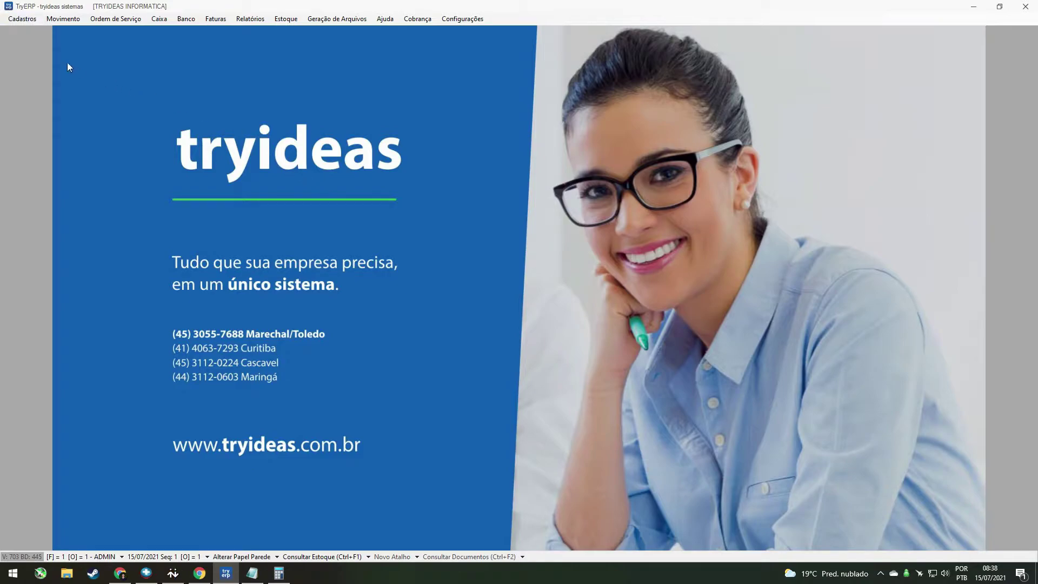
Open the product query from the registrations and look over the product list.
{"action": "left_click", "coordinate": [24, 20]}
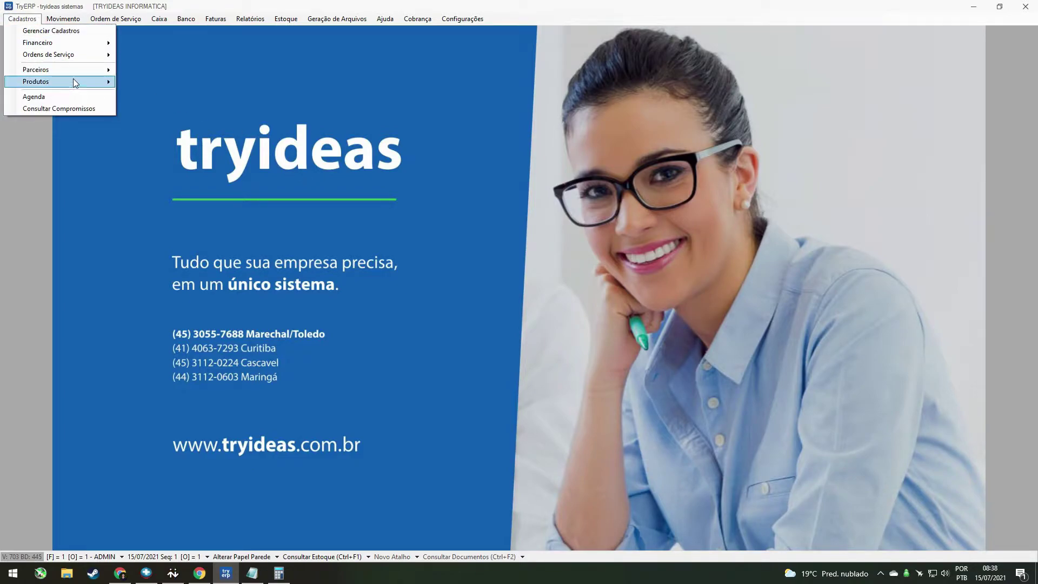
{"action": "mouse_move", "coordinate": [79, 81]}
{"action": "left_click", "coordinate": [189, 107]}
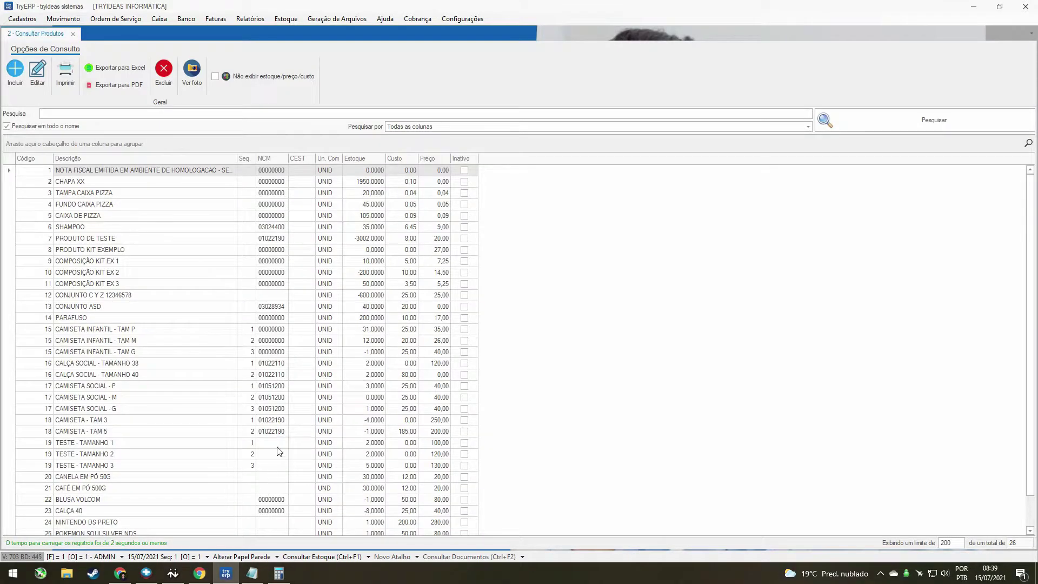
{"action": "scroll", "coordinate": [331, 358], "scroll_direction": "down", "scroll_amount": 1}
{"action": "scroll", "coordinate": [332, 362], "scroll_direction": "up", "scroll_amount": 1}
Open the PARAFUSO product, check its minimum stock quantity in the additional data, and save the record.
{"action": "left_click", "coordinate": [300, 320]}
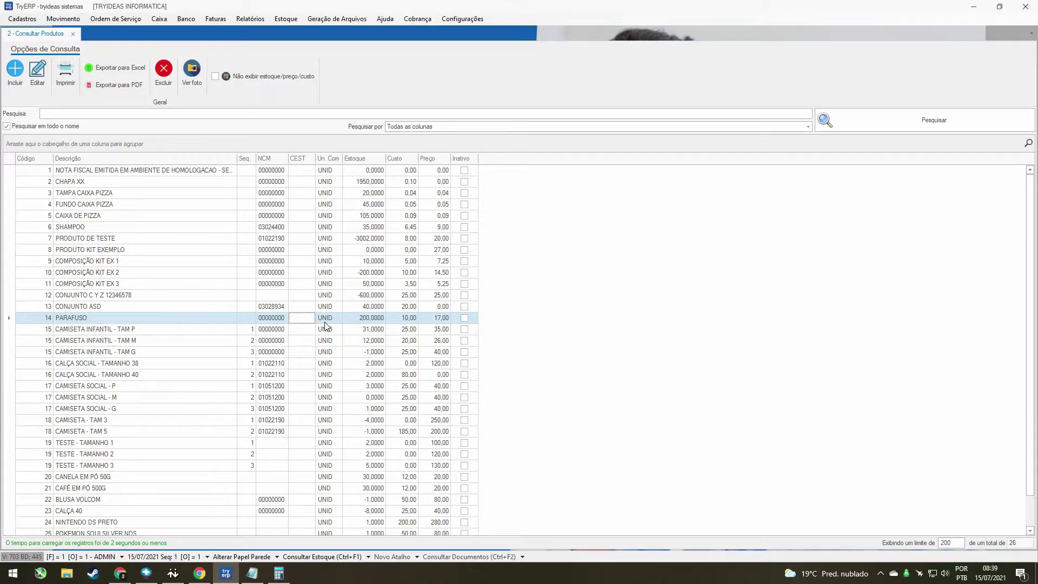
{"action": "left_click", "coordinate": [364, 321]}
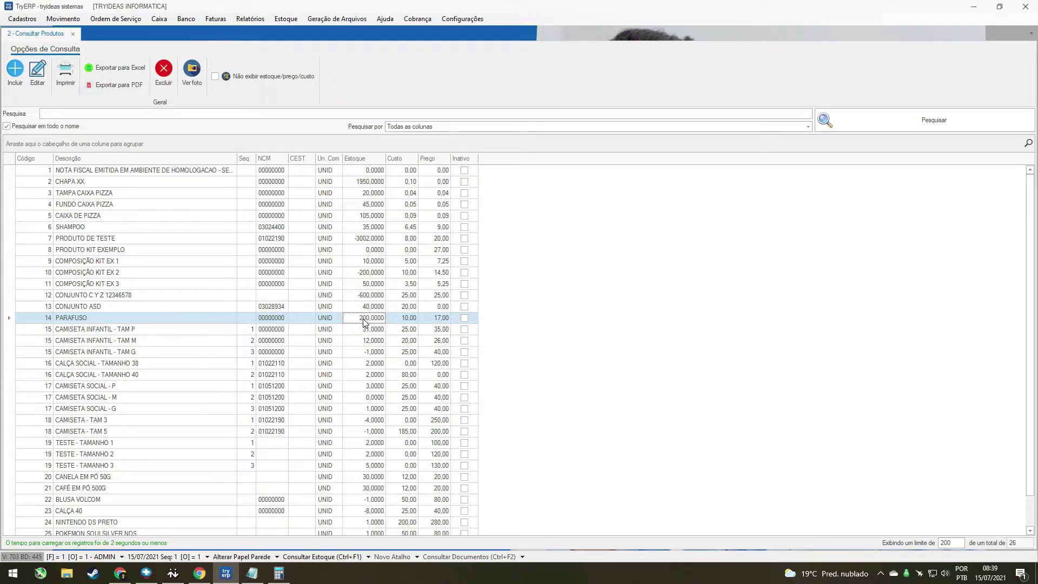
{"action": "double_click", "coordinate": [364, 321]}
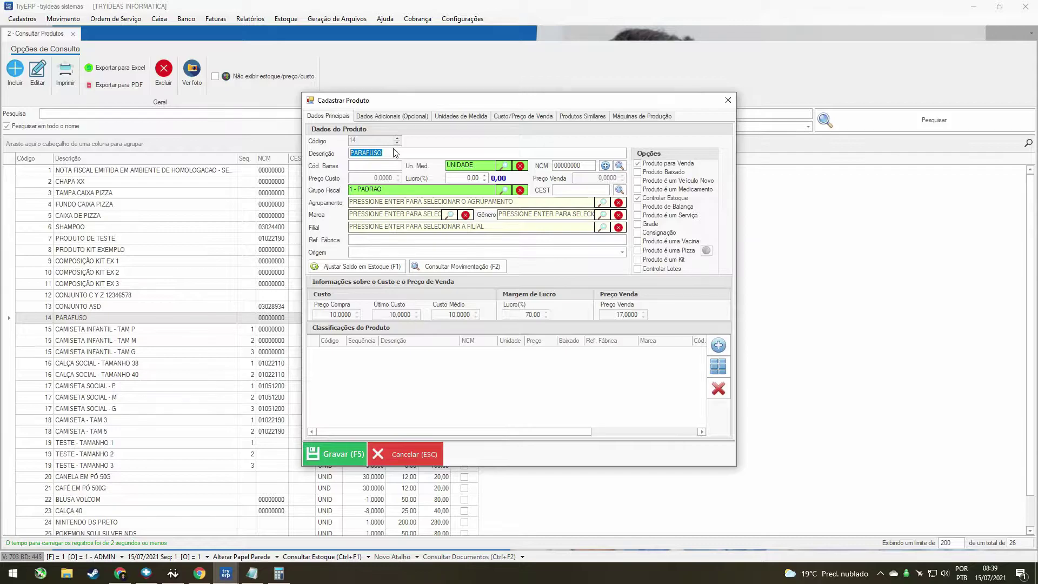
{"action": "left_click", "coordinate": [378, 116]}
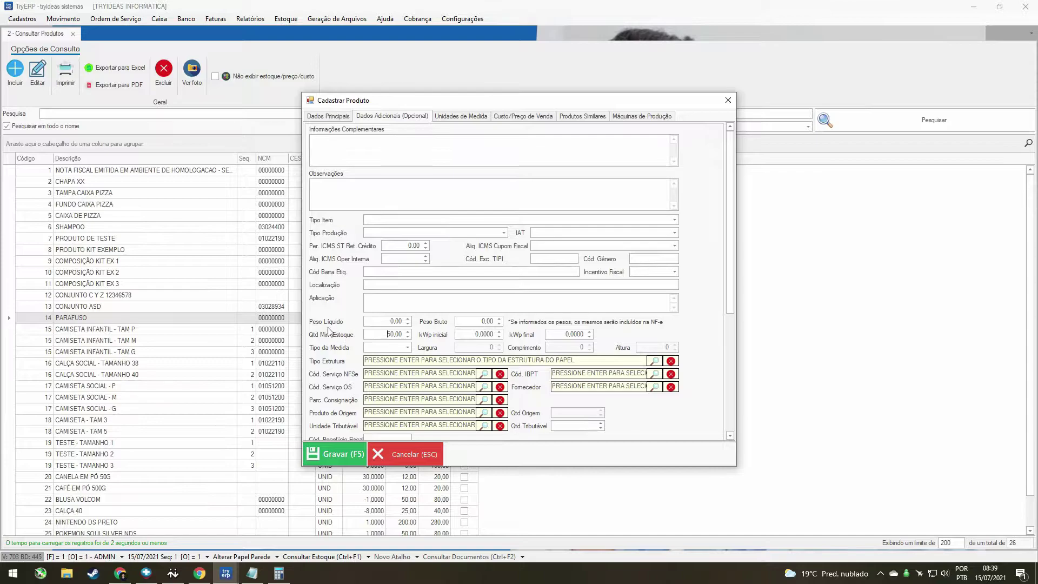
{"action": "left_click_drag", "start_coordinate": [388, 336], "coordinate": [412, 338]}
{"action": "left_click", "coordinate": [386, 337]}
{"action": "left_click_drag", "start_coordinate": [388, 103], "coordinate": [509, 106]}
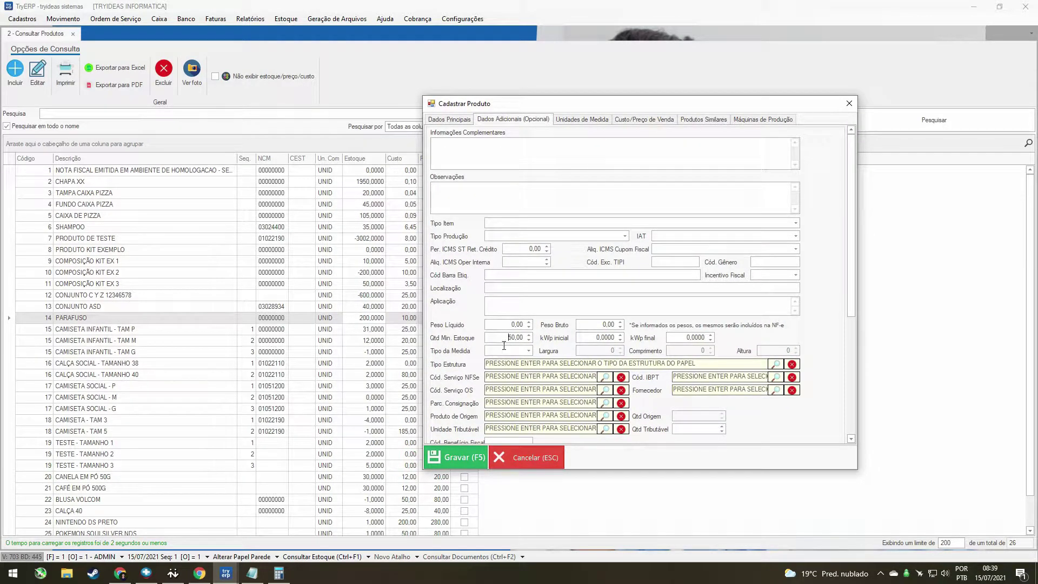
{"action": "left_click", "coordinate": [449, 456]}
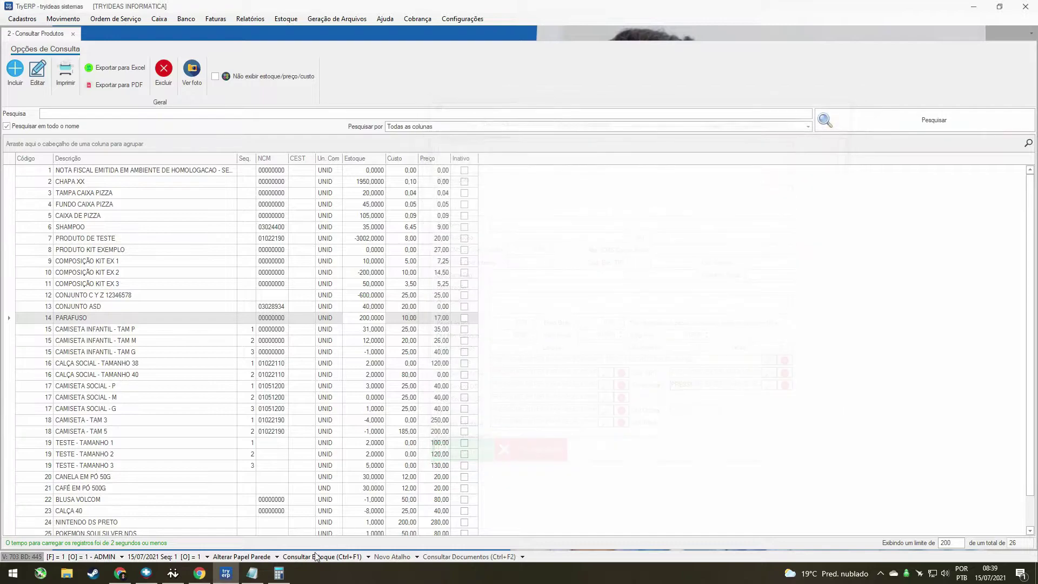
Switch to Notepad and enter 200 for "saldo em estoque" and 50 for "mínimo".
{"action": "left_click", "coordinate": [251, 573]}
{"action": "left_click_drag", "start_coordinate": [486, 249], "coordinate": [650, 212]}
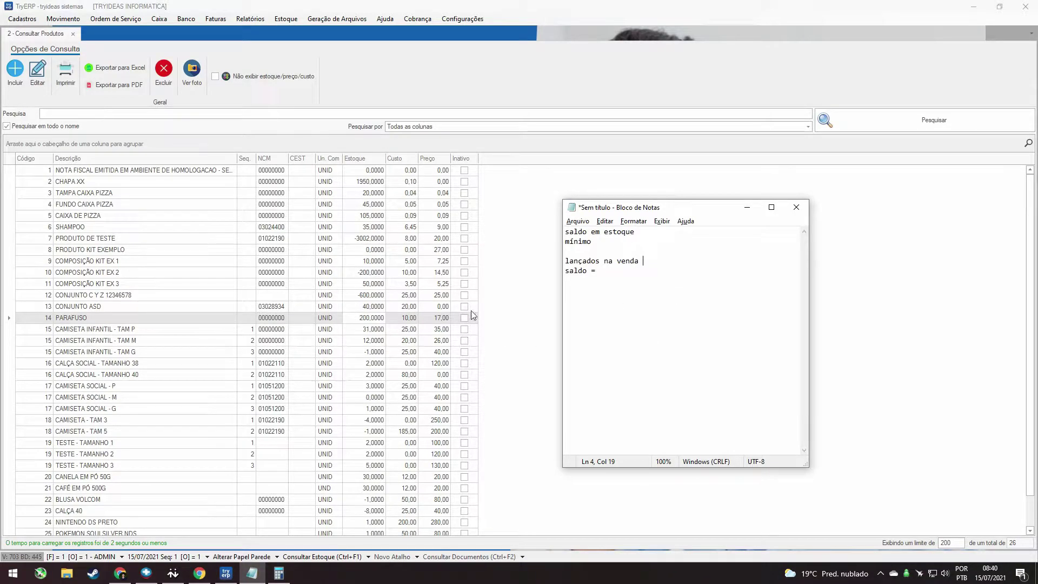
{"action": "type", "text": "200"}
{"action": "type", "text": "50"}
Open the CONJUNTO ASD product and examine its minimum stock quantity in the additional data.
{"action": "left_click", "coordinate": [354, 318]}
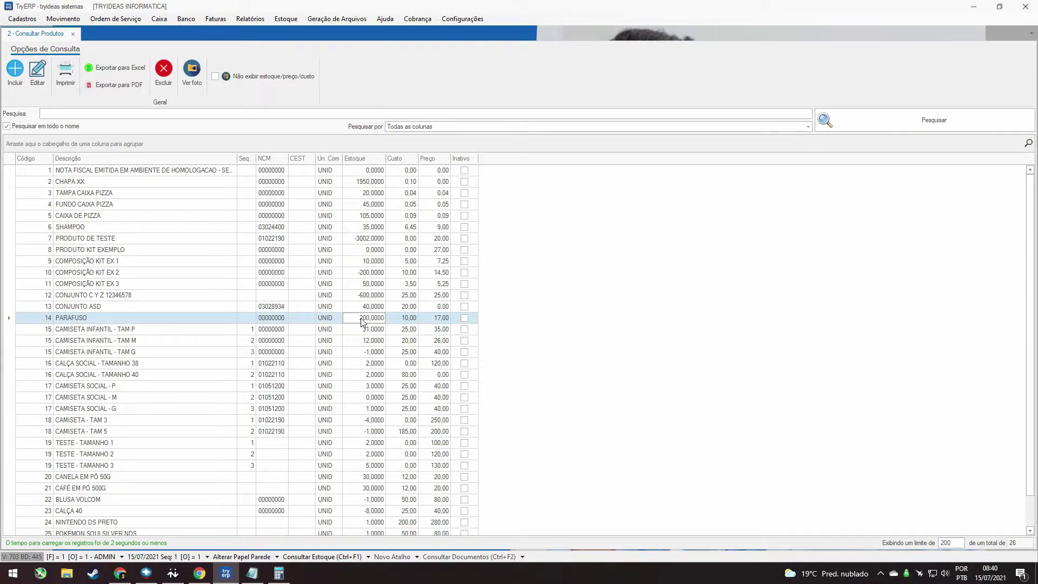
{"action": "left_click", "coordinate": [141, 308]}
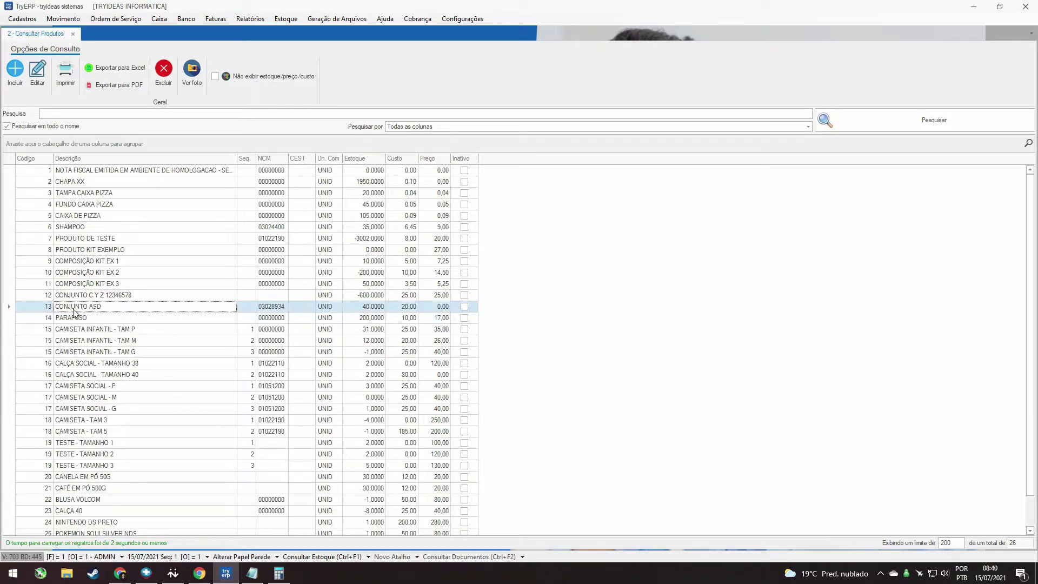
{"action": "double_click", "coordinate": [370, 312]}
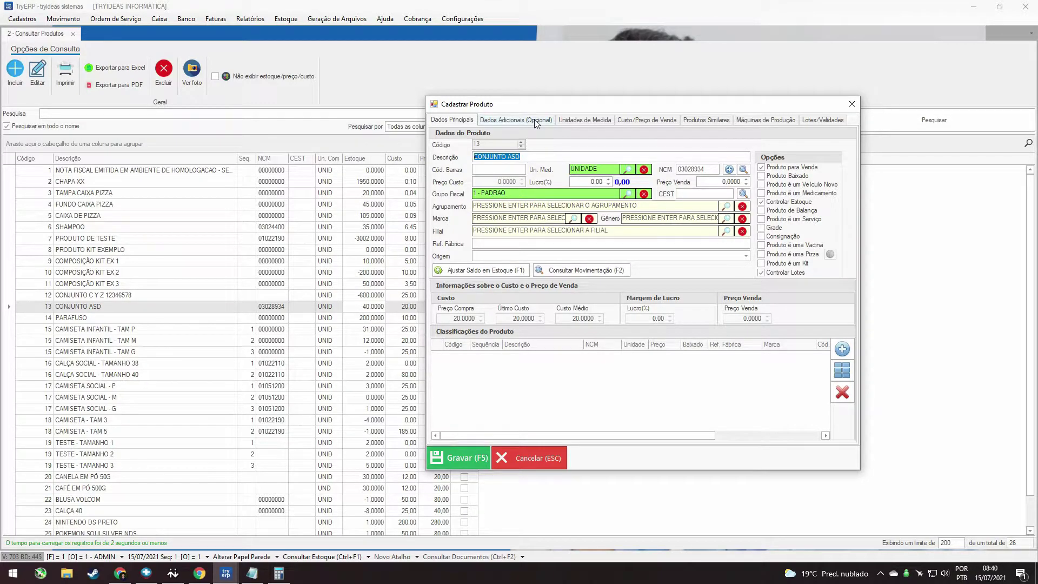
{"action": "left_click", "coordinate": [534, 120]}
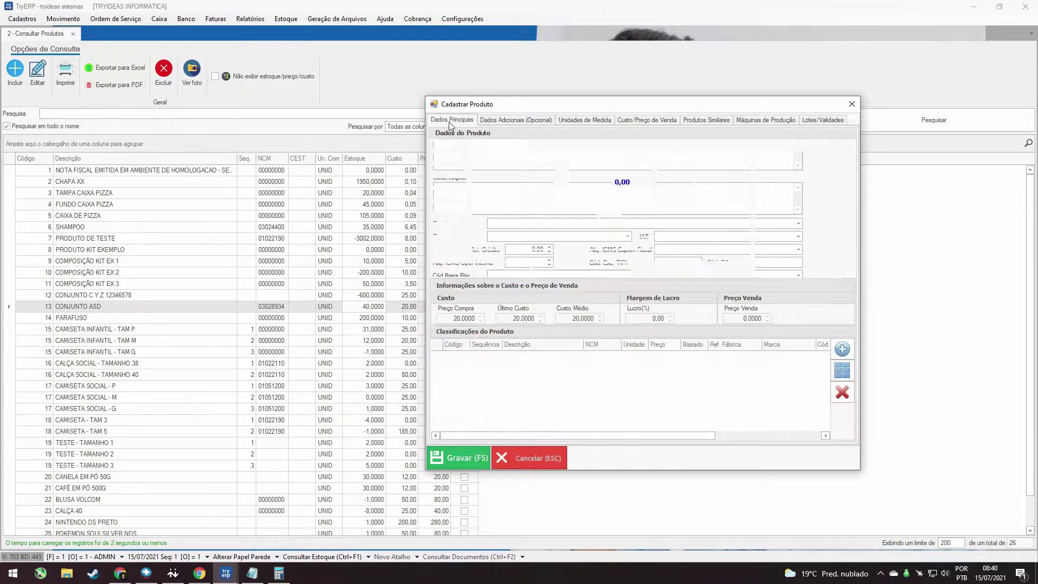
{"action": "left_click", "coordinate": [507, 120]}
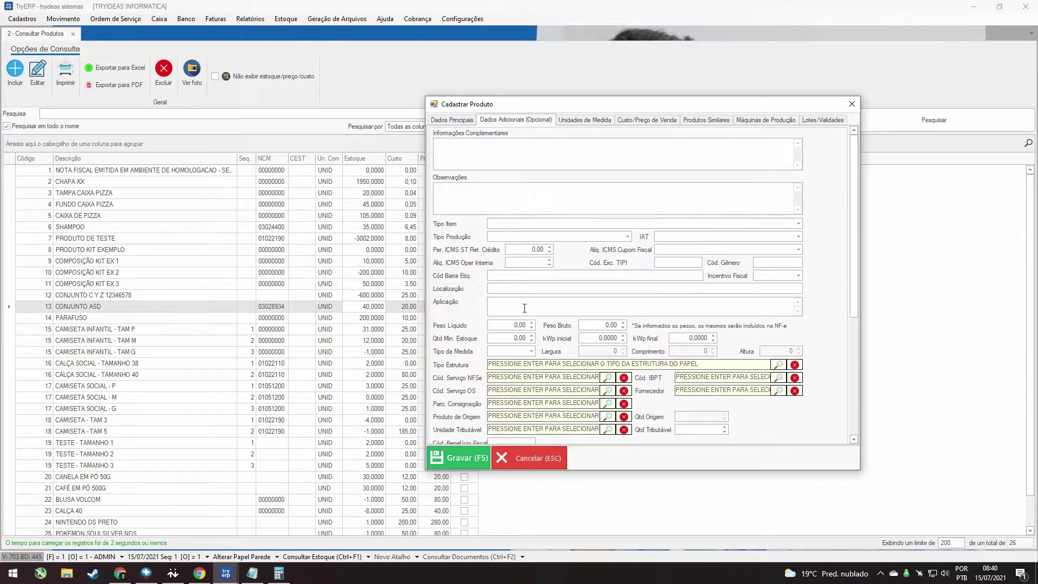
{"action": "left_click", "coordinate": [517, 338]}
Turn off the Controlar Lotes option for CONJUNTO ASD and save the product.
{"action": "left_click", "coordinate": [468, 119]}
{"action": "left_click", "coordinate": [762, 273]}
{"action": "left_click", "coordinate": [514, 120]}
{"action": "left_click", "coordinate": [468, 120]}
{"action": "left_click", "coordinate": [468, 458]}
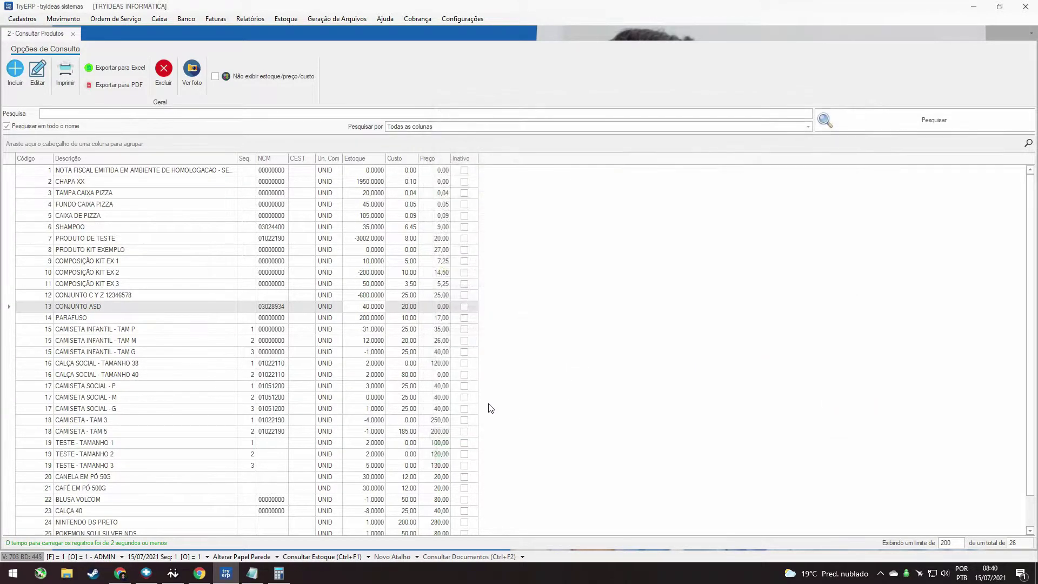
Switch to Notepad and add 40 to the stock balance line and 10 to the minimum line, separating the values with dashes.
{"action": "key", "text": "alt+Tab"}
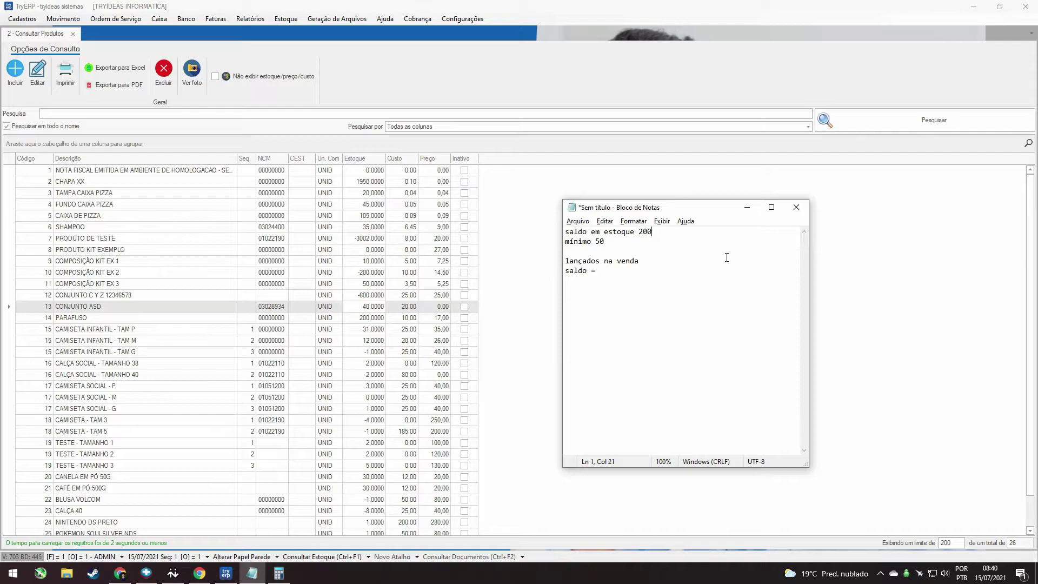
{"action": "type", "text": "40"}
{"action": "left_click", "coordinate": [624, 247]}
{"action": "type", "text": "10"}
{"action": "key", "text": "shift+End"}
{"action": "key", "text": "Left"}
{"action": "type", "text": "-"}
{"action": "left_click", "coordinate": [609, 241]}
{"action": "type", "text": "-"}
Return to TryERP and open the minimum stock balance percentage list in stock management.
{"action": "left_click", "coordinate": [372, 317]}
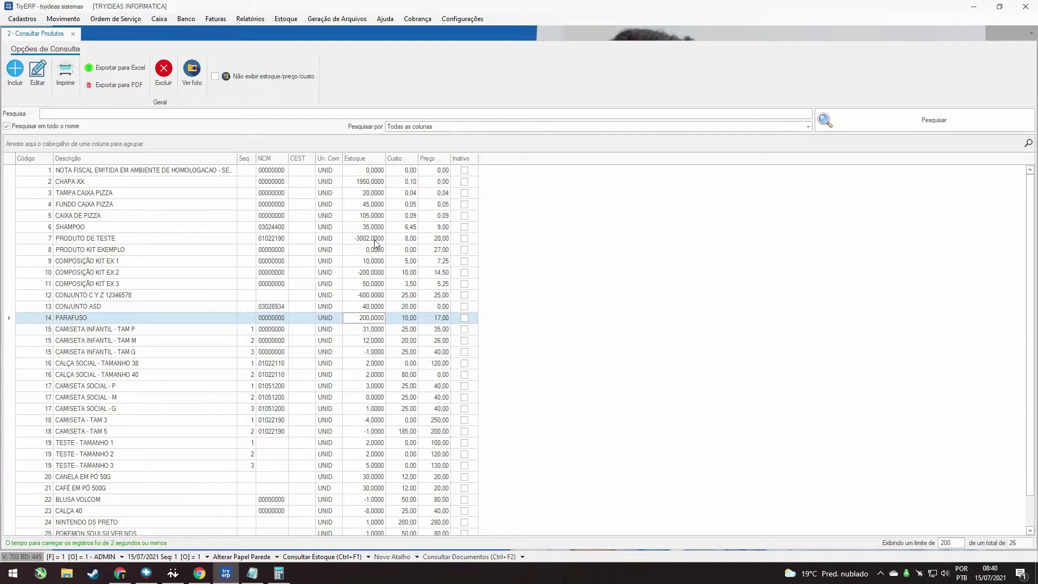
{"action": "scroll", "coordinate": [371, 229], "scroll_direction": "down", "scroll_amount": 1}
{"action": "scroll", "coordinate": [378, 373], "scroll_direction": "up", "scroll_amount": 1}
{"action": "left_click", "coordinate": [293, 18]}
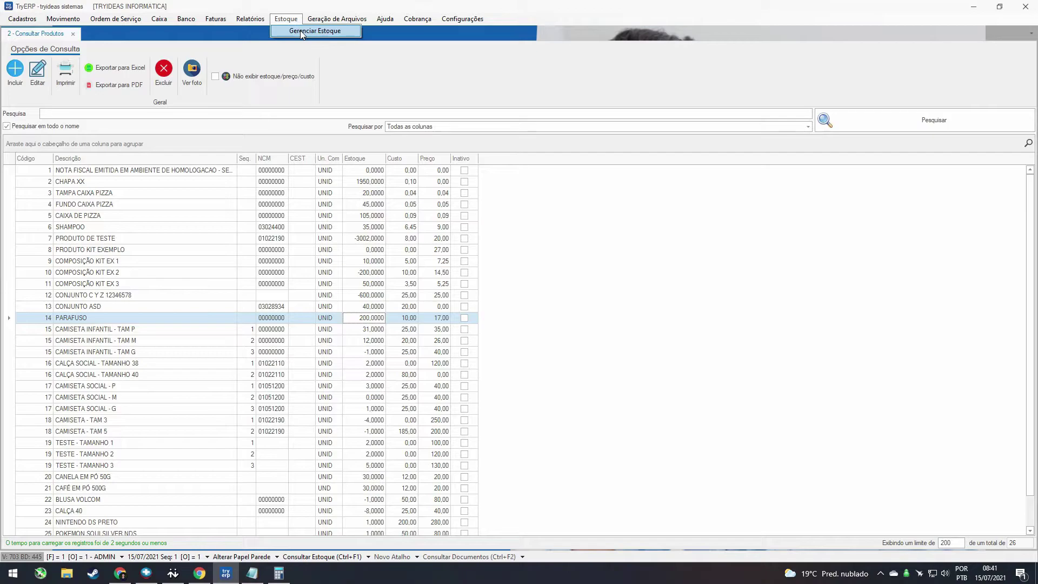
{"action": "left_click", "coordinate": [302, 32]}
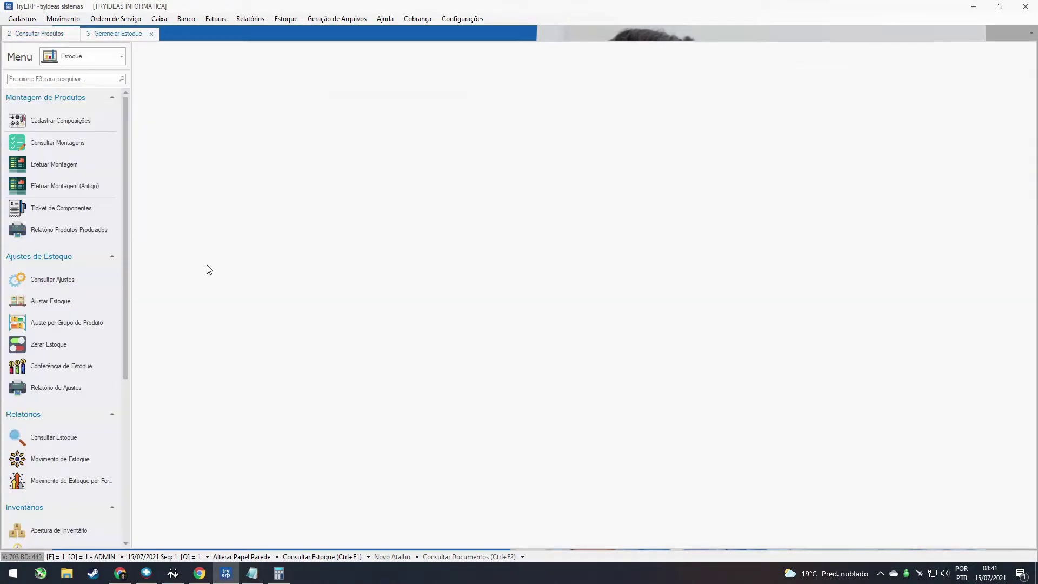
{"action": "left_click_drag", "start_coordinate": [127, 101], "coordinate": [122, 313]}
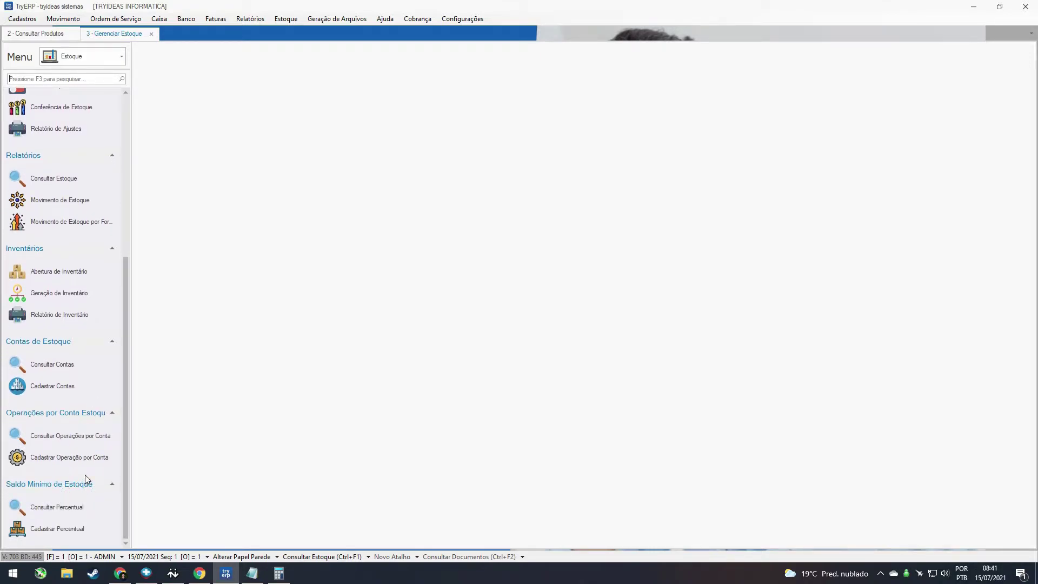
{"action": "left_click", "coordinate": [80, 509]}
{"action": "left_click", "coordinate": [62, 512]}
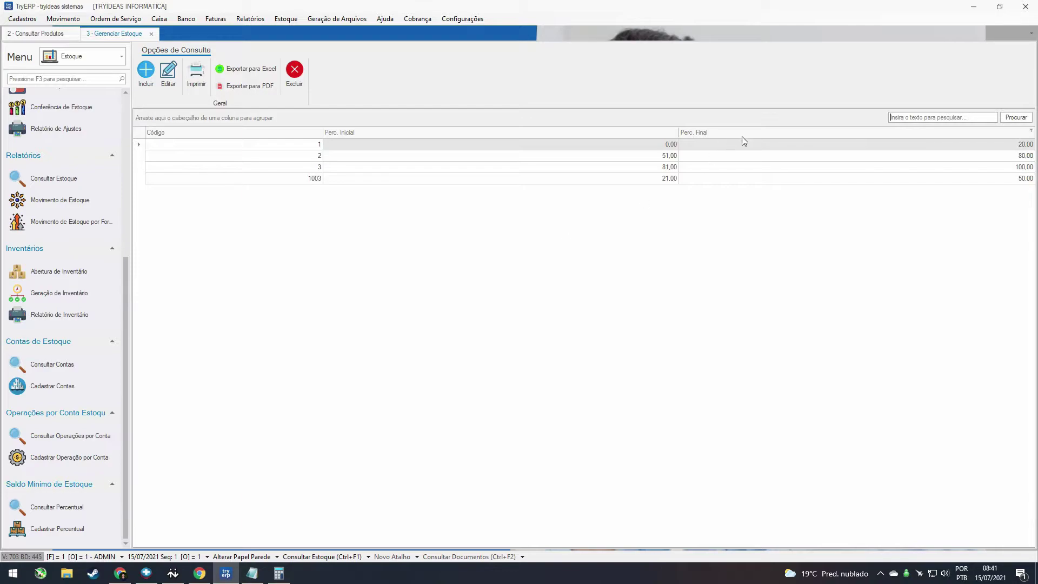
Examine the initial and final percentages of each registered stock balance range.
{"action": "left_click", "coordinate": [651, 147]}
{"action": "left_click", "coordinate": [717, 147]}
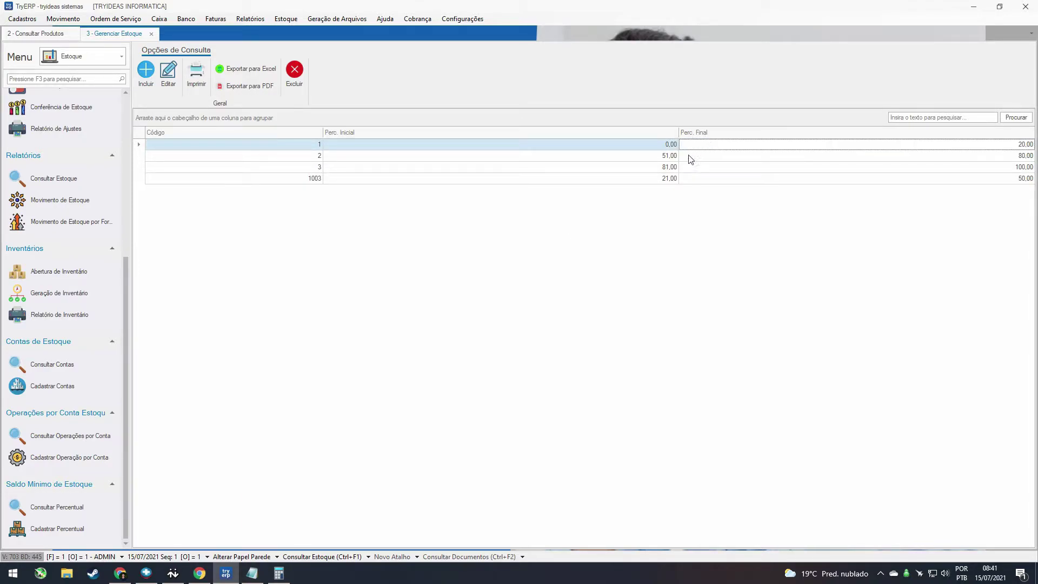
{"action": "left_click", "coordinate": [663, 181]}
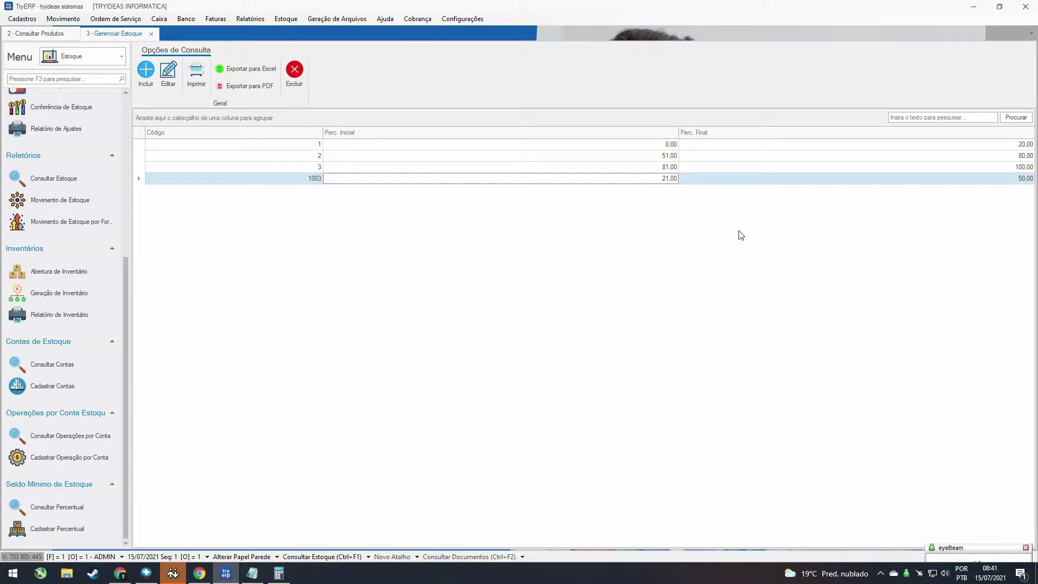
{"action": "left_click", "coordinate": [673, 158]}
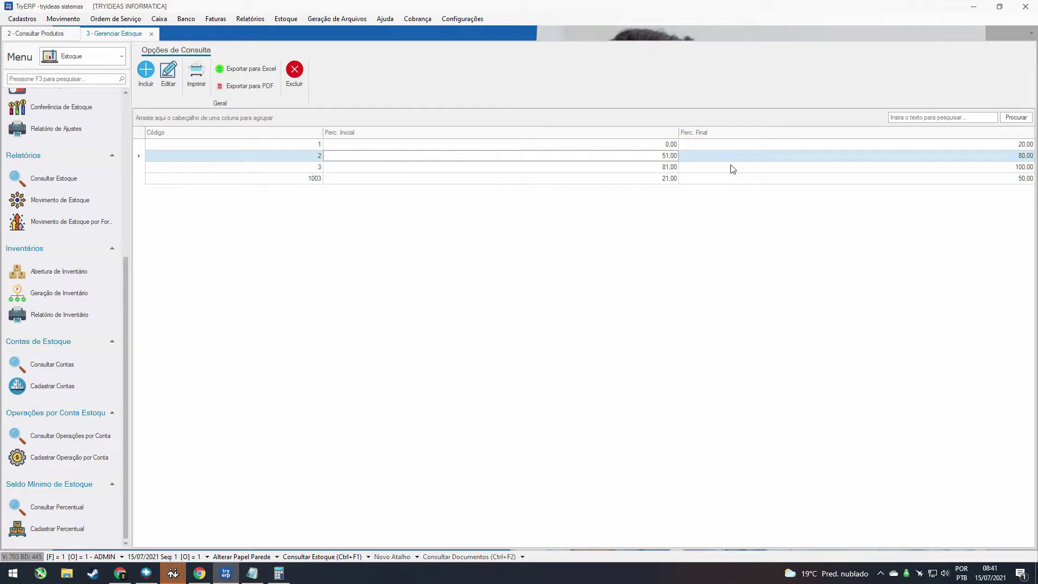
{"action": "left_click", "coordinate": [758, 160]}
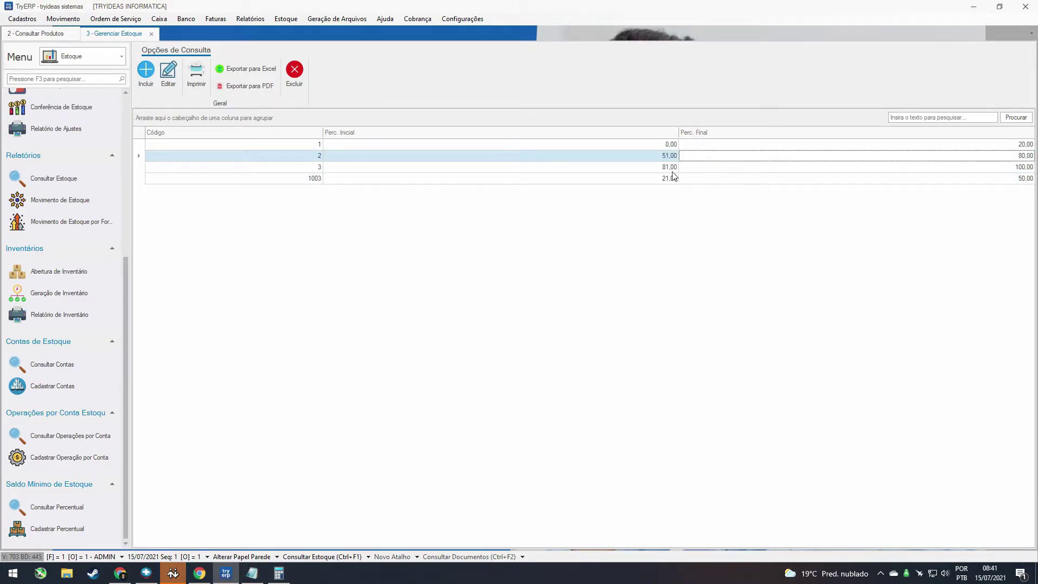
{"action": "left_click", "coordinate": [666, 169]}
{"action": "left_click", "coordinate": [742, 172]}
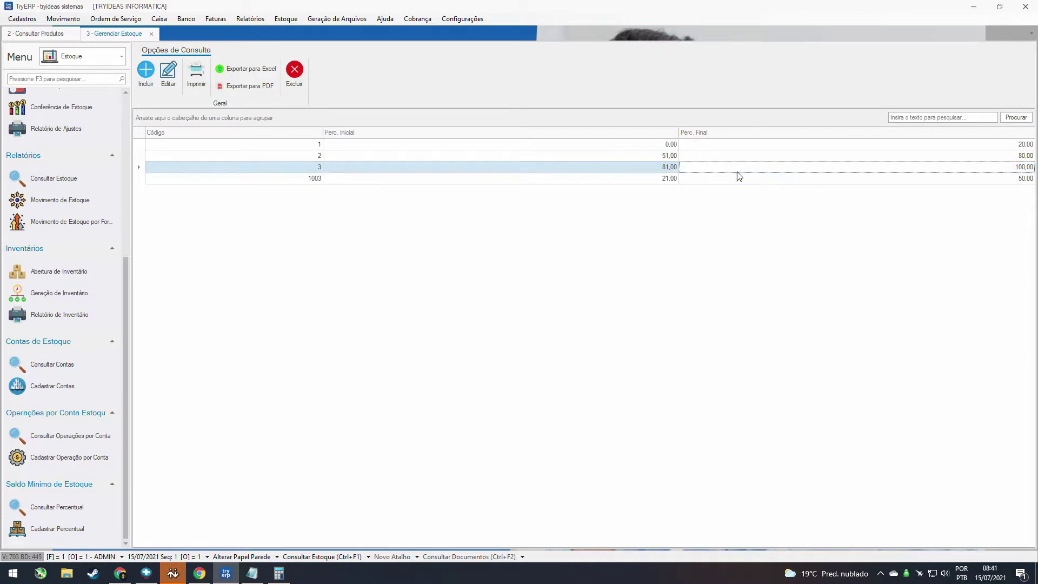
{"action": "left_click", "coordinate": [669, 171]}
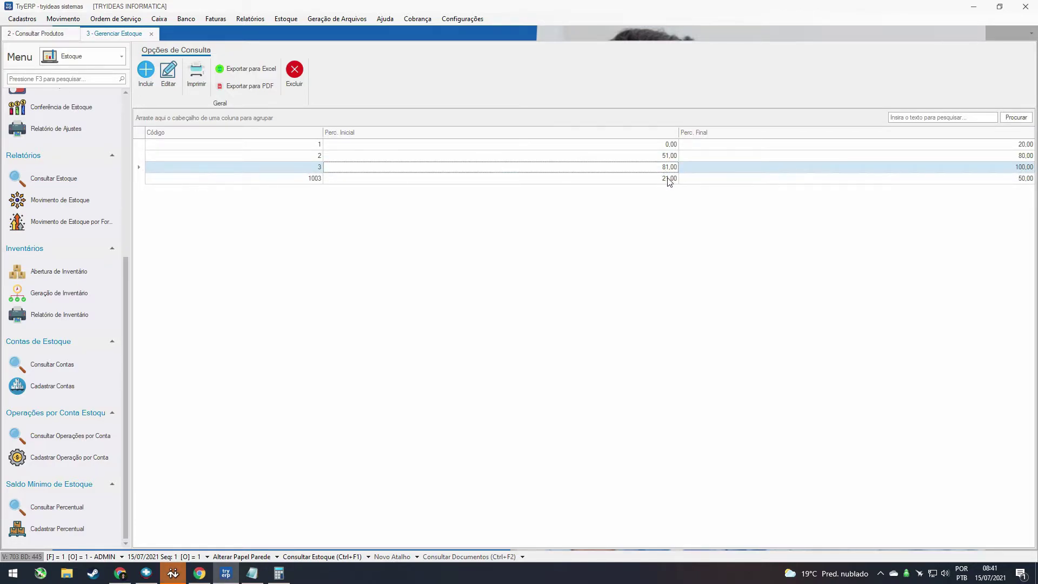
{"action": "left_click", "coordinate": [672, 181]}
{"action": "left_click", "coordinate": [740, 185]}
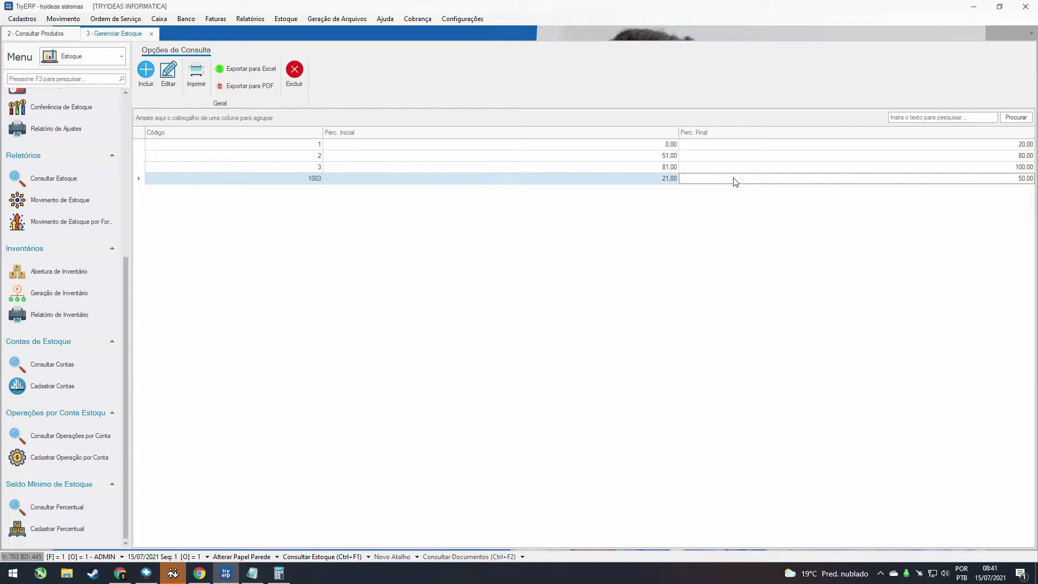
Open the registered percentage ranges one after another to examine the colour assigned to each, saving each before opening another.
{"action": "left_click", "coordinate": [667, 147]}
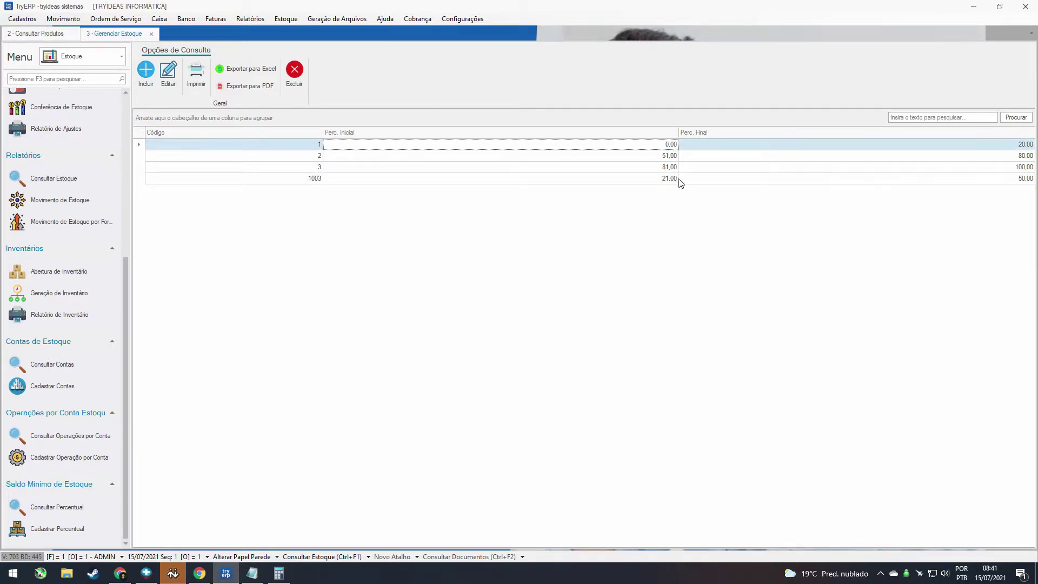
{"action": "key", "text": "Return"}
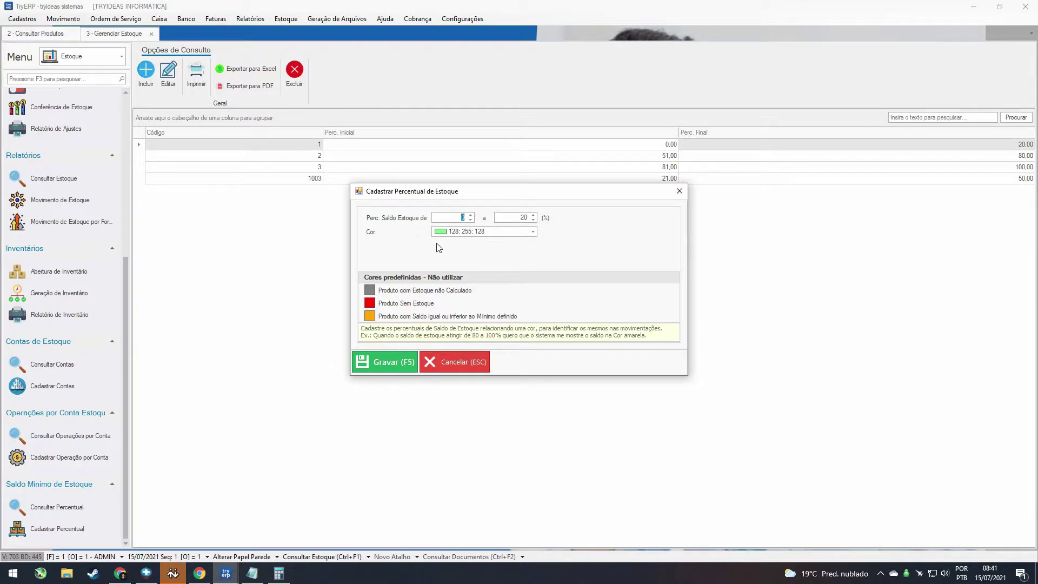
{"action": "left_click", "coordinate": [398, 362]}
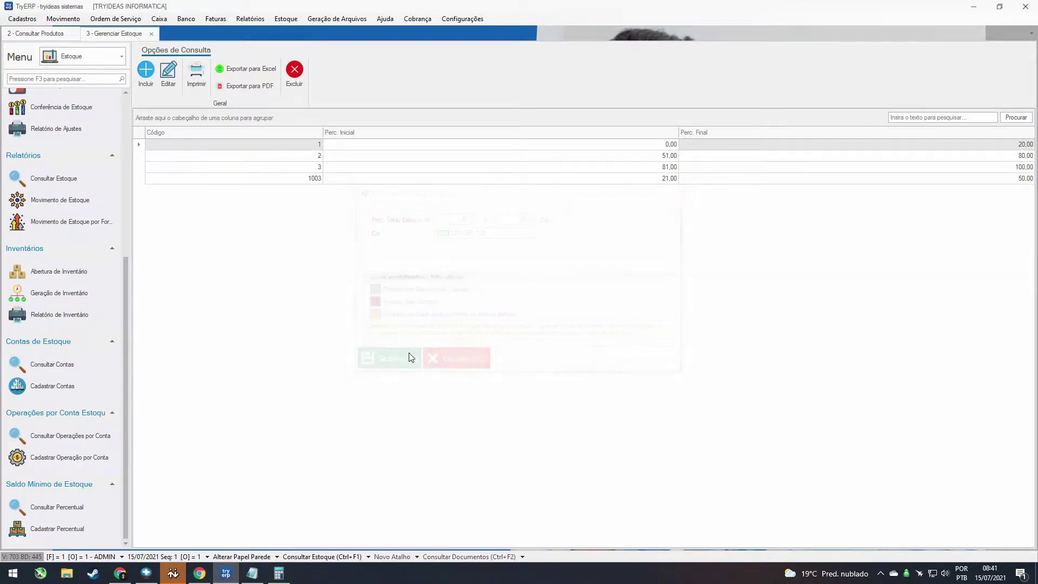
{"action": "left_click", "coordinate": [662, 179]}
{"action": "double_click", "coordinate": [662, 179]}
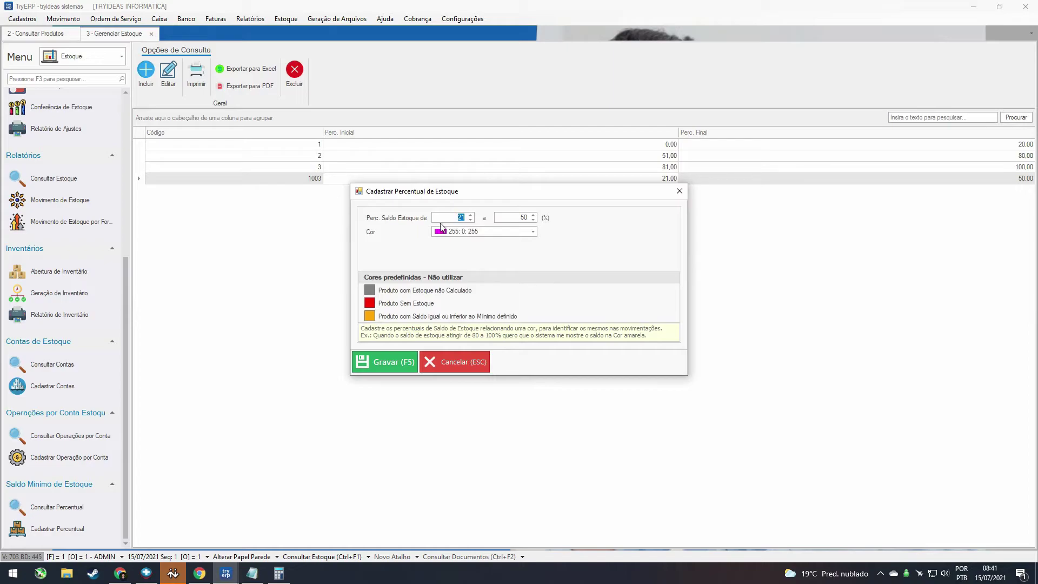
{"action": "left_click", "coordinate": [401, 362]}
{"action": "left_click", "coordinate": [657, 168]}
{"action": "double_click", "coordinate": [659, 157]}
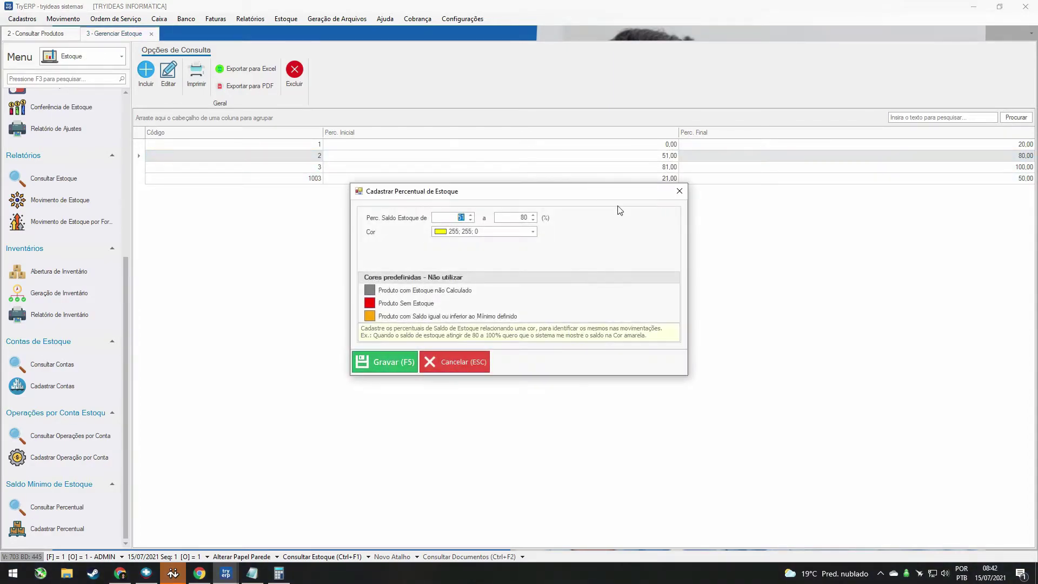
{"action": "left_click", "coordinate": [400, 368]}
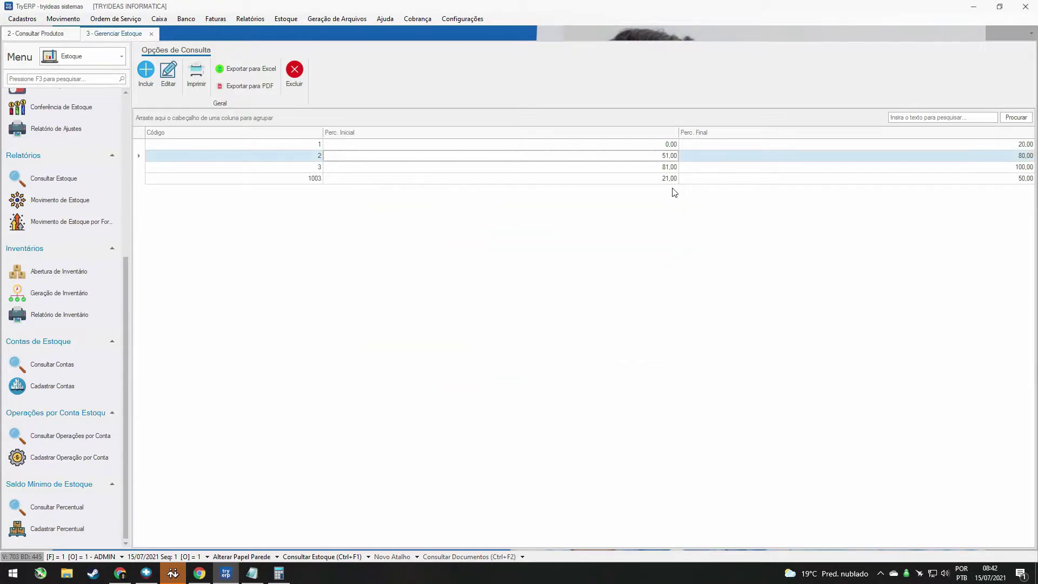
{"action": "double_click", "coordinate": [669, 167]}
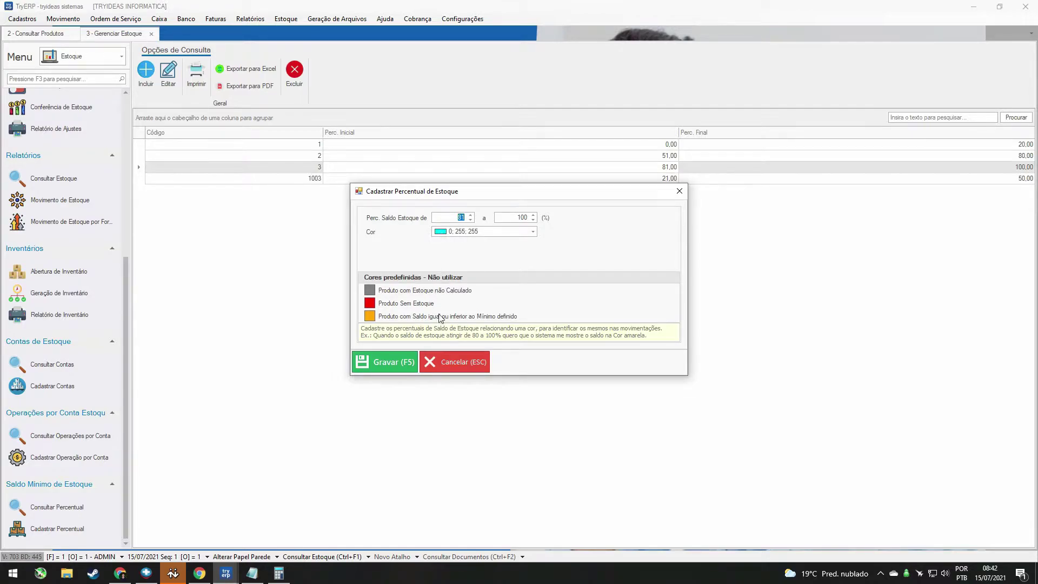
Switch to Notepad and examine the stock balance and minimum quantities noted for the two products.
{"action": "left_click", "coordinate": [261, 576]}
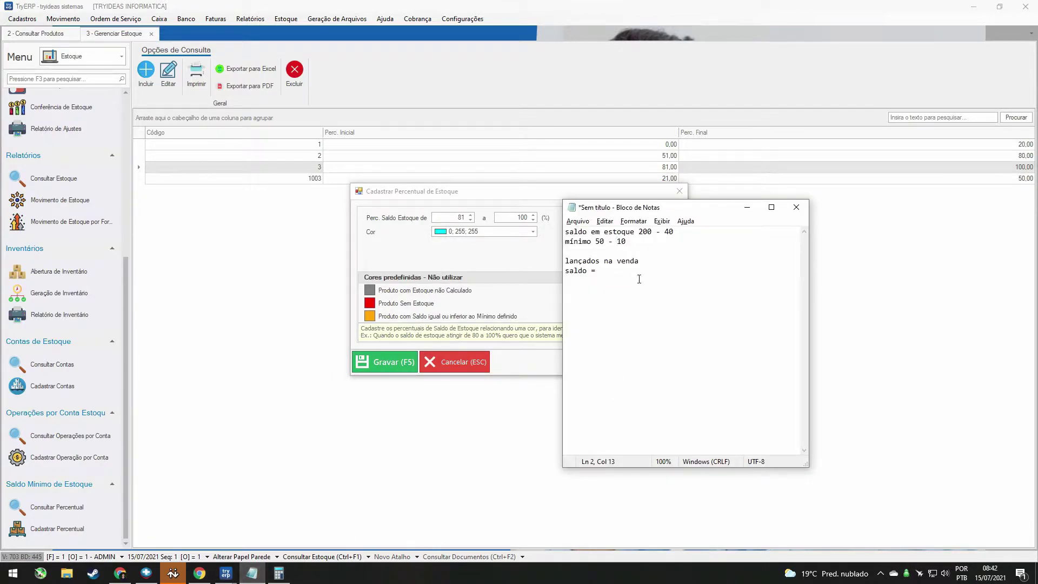
{"action": "left_click_drag", "start_coordinate": [639, 234], "coordinate": [608, 247]}
{"action": "left_click_drag", "start_coordinate": [638, 234], "coordinate": [653, 238]}
{"action": "left_click", "coordinate": [653, 239]}
{"action": "left_click", "coordinate": [623, 243]}
{"action": "left_click", "coordinate": [670, 233]}
{"action": "key", "text": "shift+Left"}
{"action": "key", "text": "shift+Left"}
Return to TryERP, save the open percentage range, and review the initial and final percentages of the registered ranges.
{"action": "left_click", "coordinate": [394, 328]}
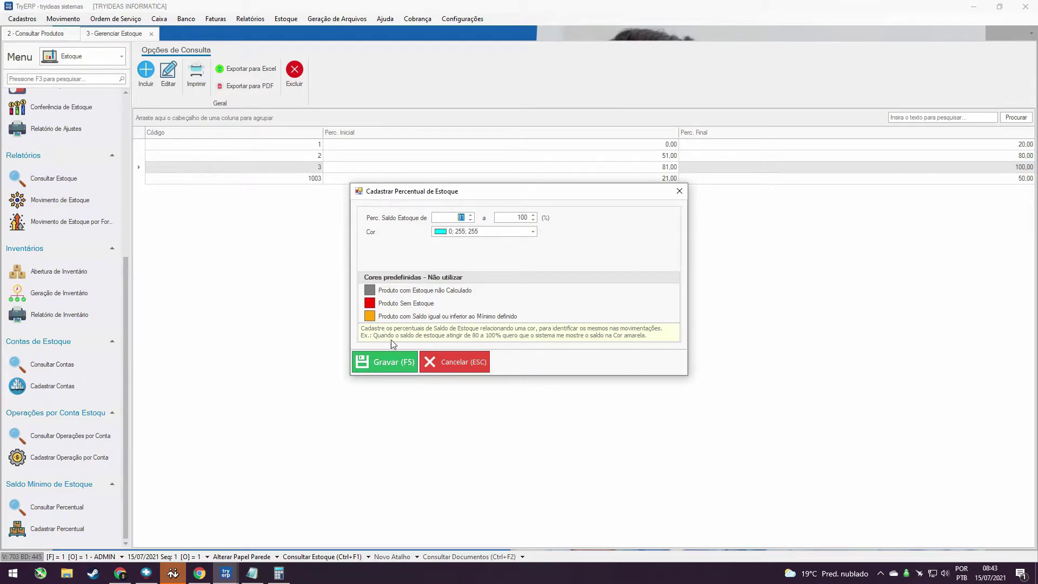
{"action": "left_click", "coordinate": [394, 357]}
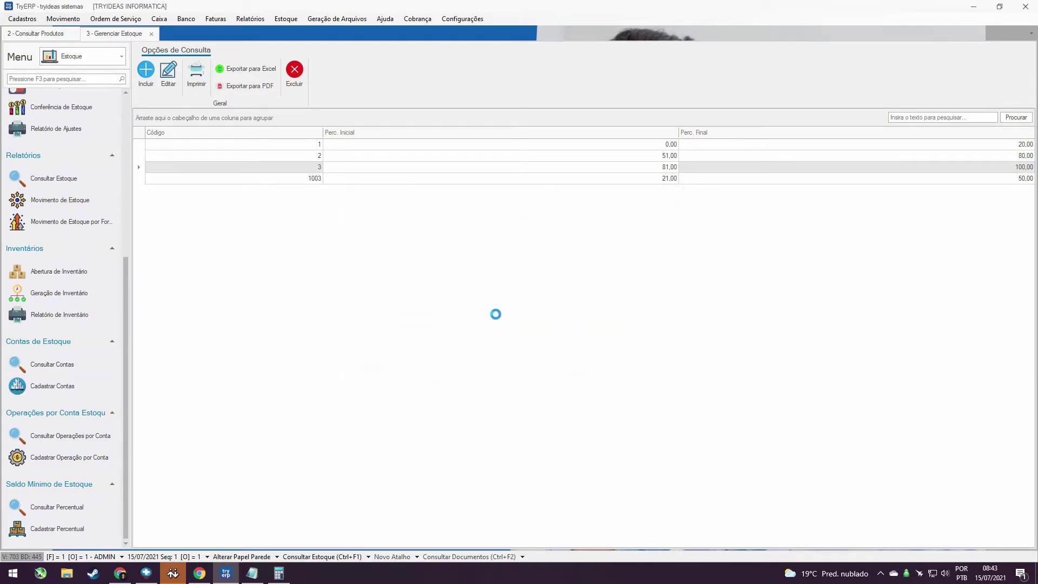
{"action": "left_click", "coordinate": [684, 180]}
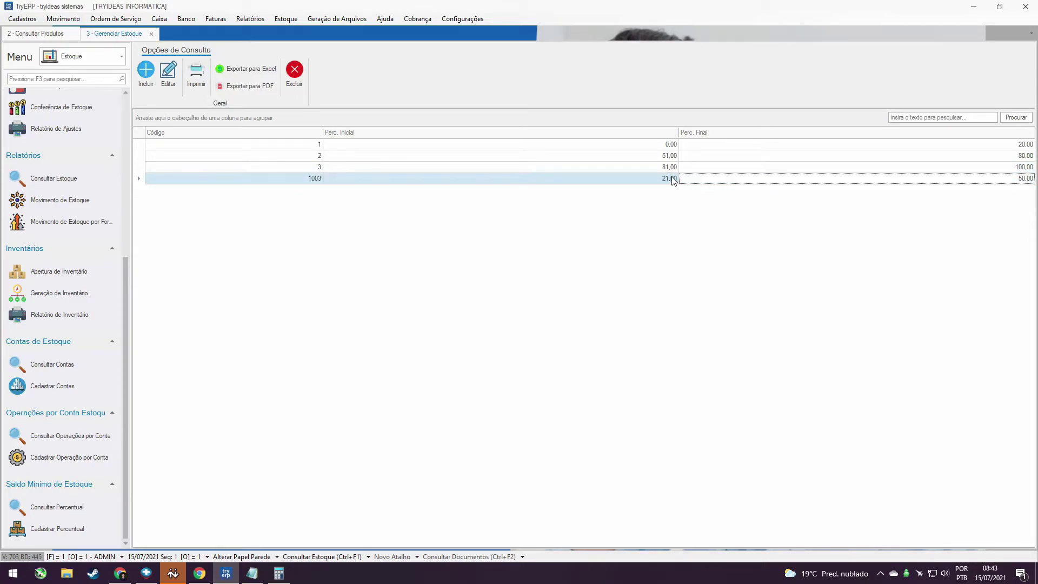
{"action": "left_click", "coordinate": [670, 171]}
{"action": "left_click", "coordinate": [673, 158]}
{"action": "left_click", "coordinate": [684, 147]}
{"action": "left_click", "coordinate": [688, 157]}
{"action": "left_click", "coordinate": [675, 158]}
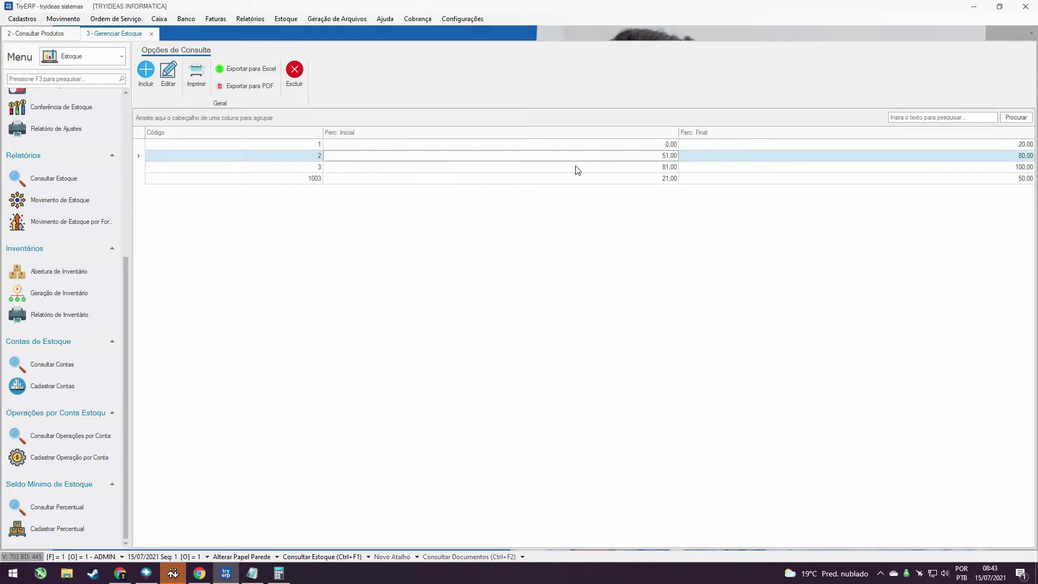
Start a new invoice/movement, selecting the NF-e homologation partner and product 13, CONJUNTO ASD.
{"action": "left_click", "coordinate": [63, 21]}
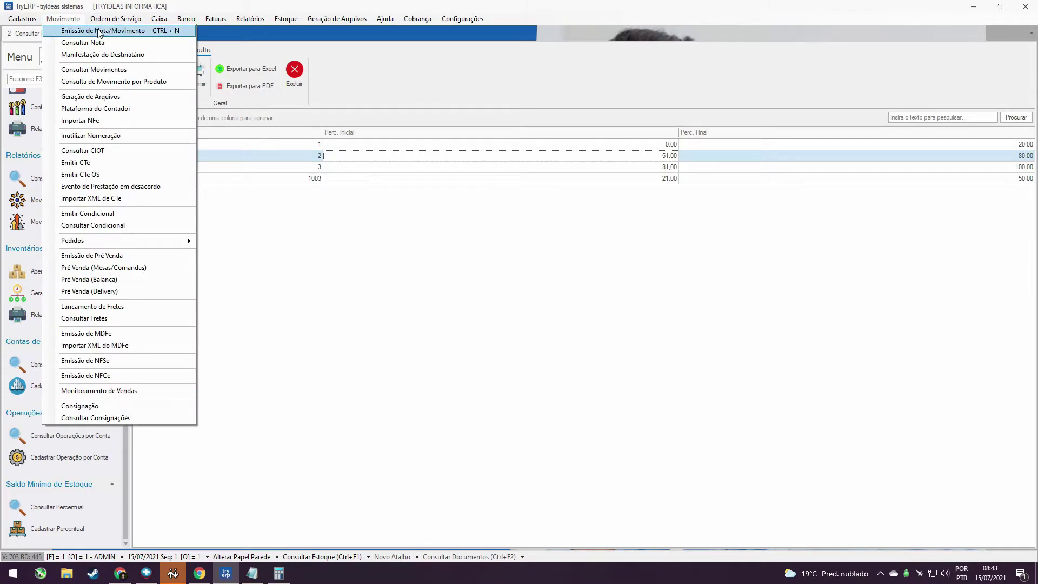
{"action": "left_click", "coordinate": [99, 34]}
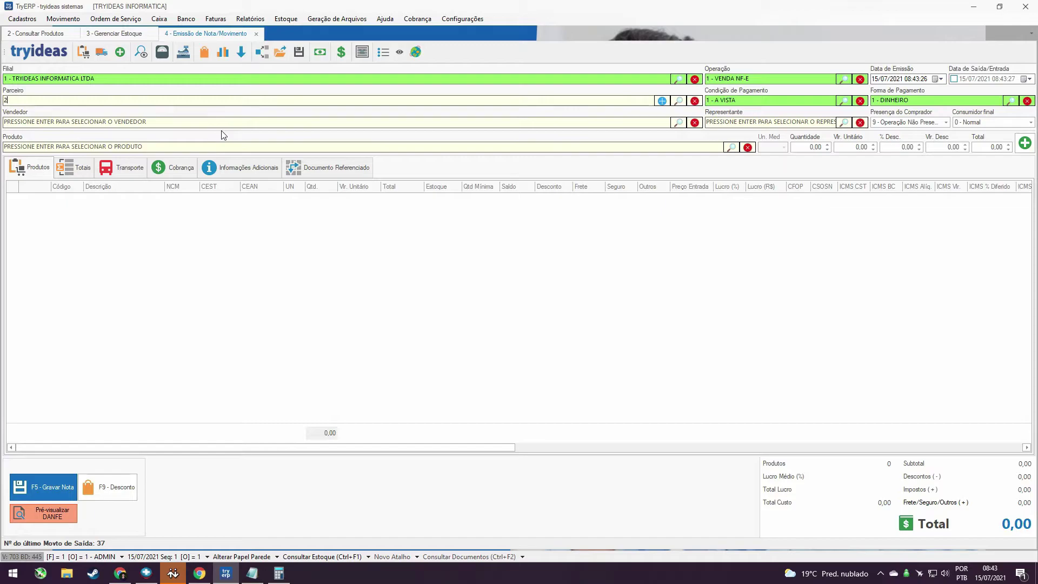
{"action": "key", "text": "Return"}
{"action": "left_click", "coordinate": [226, 146]}
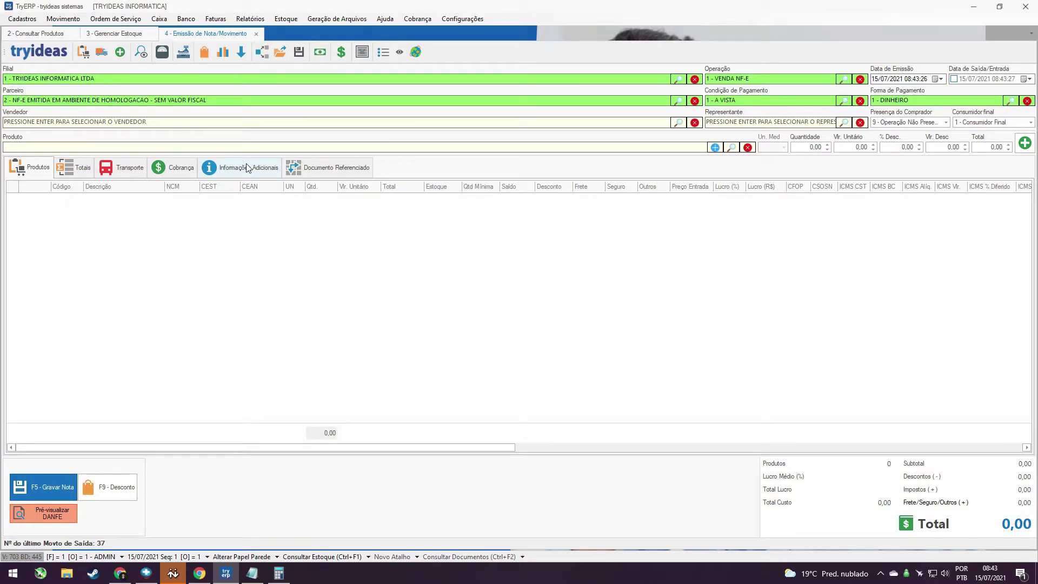
{"action": "type", "text": "13"}
{"action": "key", "text": "Return"}
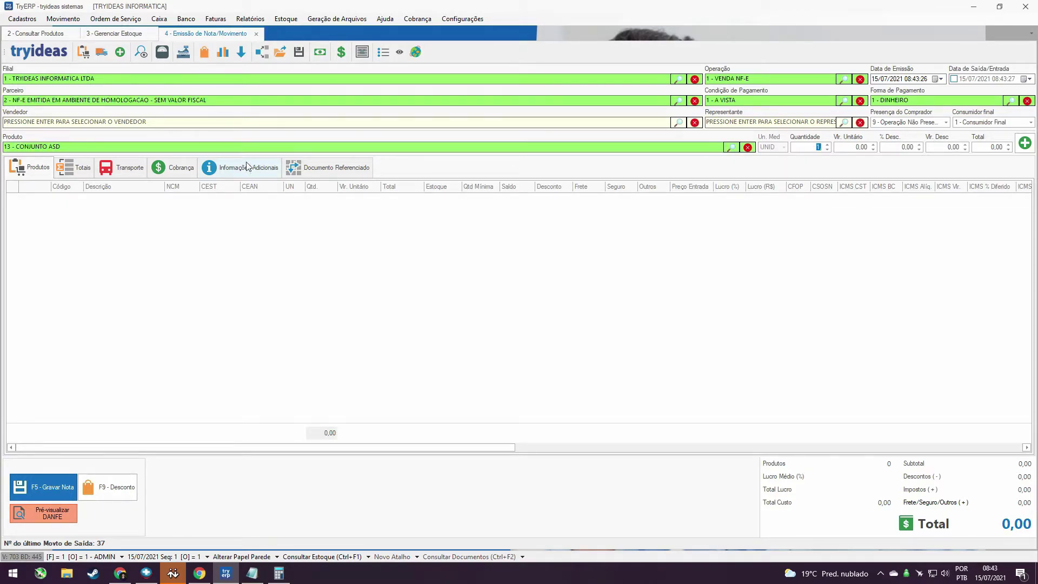
Check the second product's stock balance and minimum in the Notepad notes, returning to the TryERP invoice.
{"action": "key", "text": "alt+Tab"}
{"action": "left_click", "coordinate": [669, 245]}
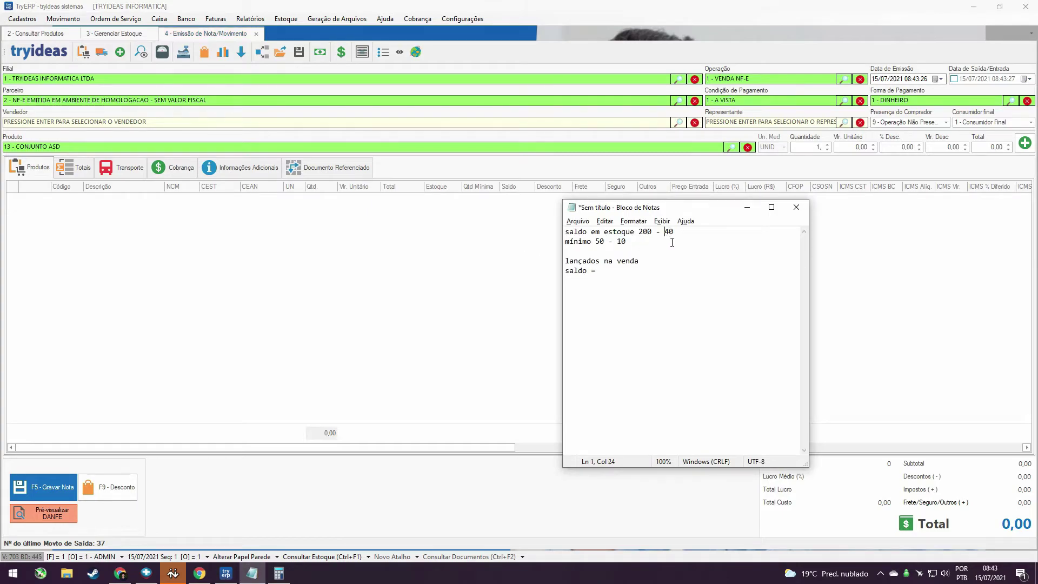
{"action": "left_click_drag", "start_coordinate": [669, 233], "coordinate": [676, 233]}
{"action": "left_click", "coordinate": [652, 234]}
{"action": "double_click", "coordinate": [621, 243]}
{"action": "left_click", "coordinate": [650, 243]}
{"action": "key", "text": "alt+Tab"}
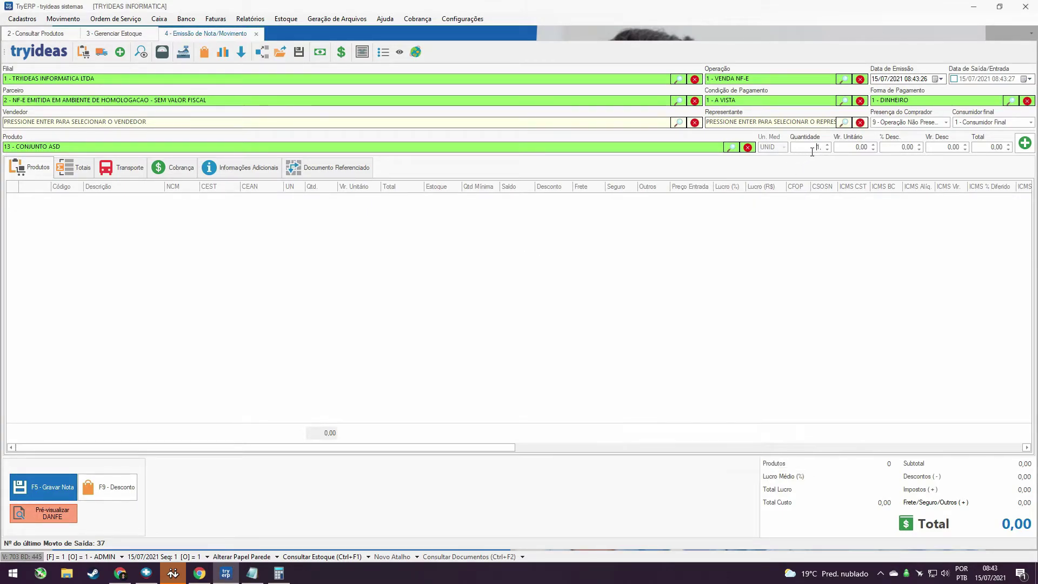
Set the CONJUNTO ASD quantity to 20, add it to the invoice, and select its row.
{"action": "type", "text": "20"}
{"action": "key", "text": "Tab"}
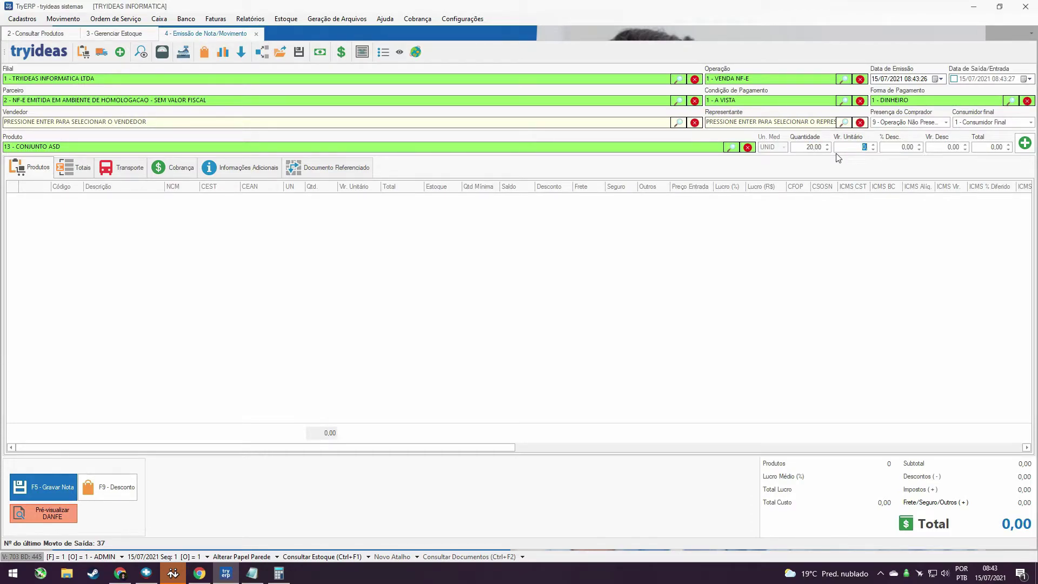
{"action": "key", "text": "Return"}
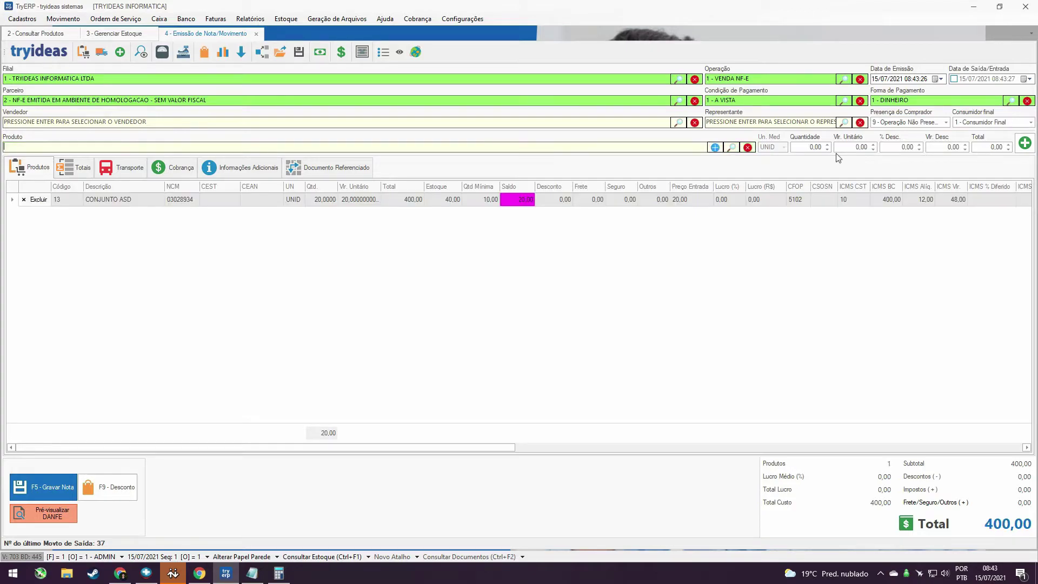
{"action": "left_click", "coordinate": [521, 209]}
Add product 14, PARAFUSO, to the invoice with a quantity of 140 and select its row.
{"action": "key", "text": "alt+Tab"}
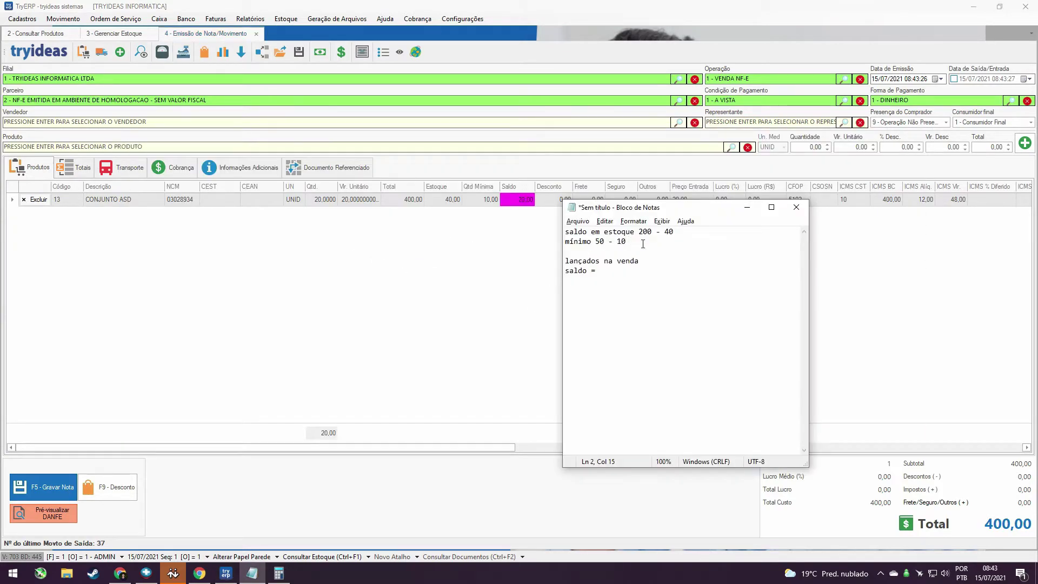
{"action": "key", "text": "alt+Tab"}
{"action": "type", "text": "14"}
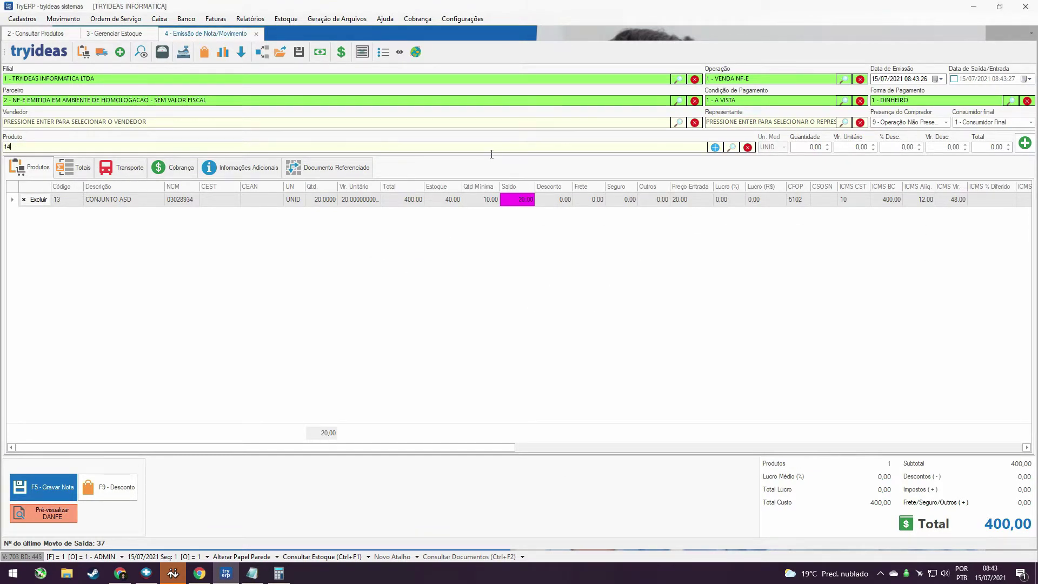
{"action": "key", "text": "Return"}
{"action": "key", "text": "alt+Tab"}
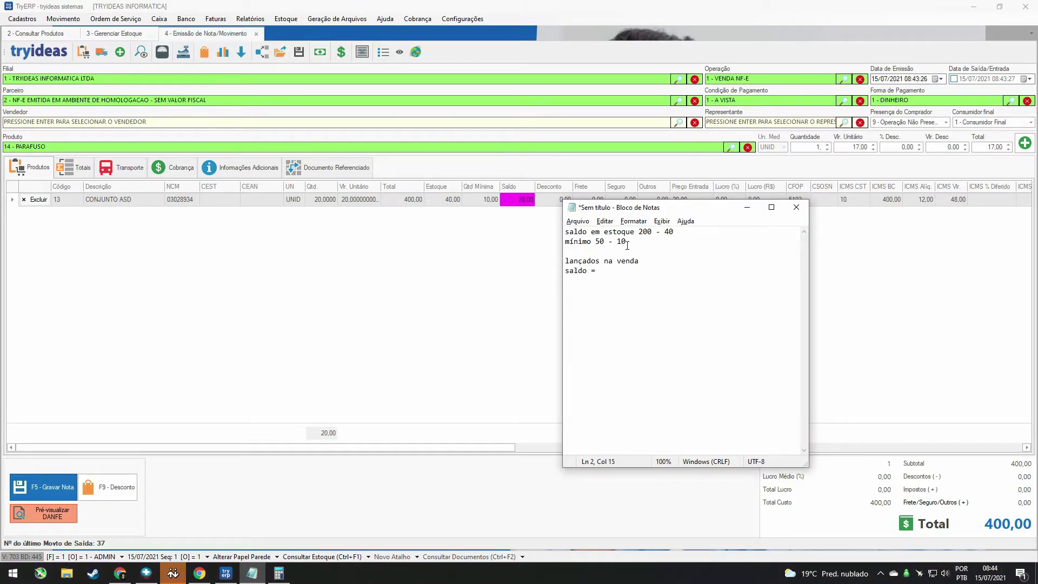
{"action": "left_click", "coordinate": [814, 151]}
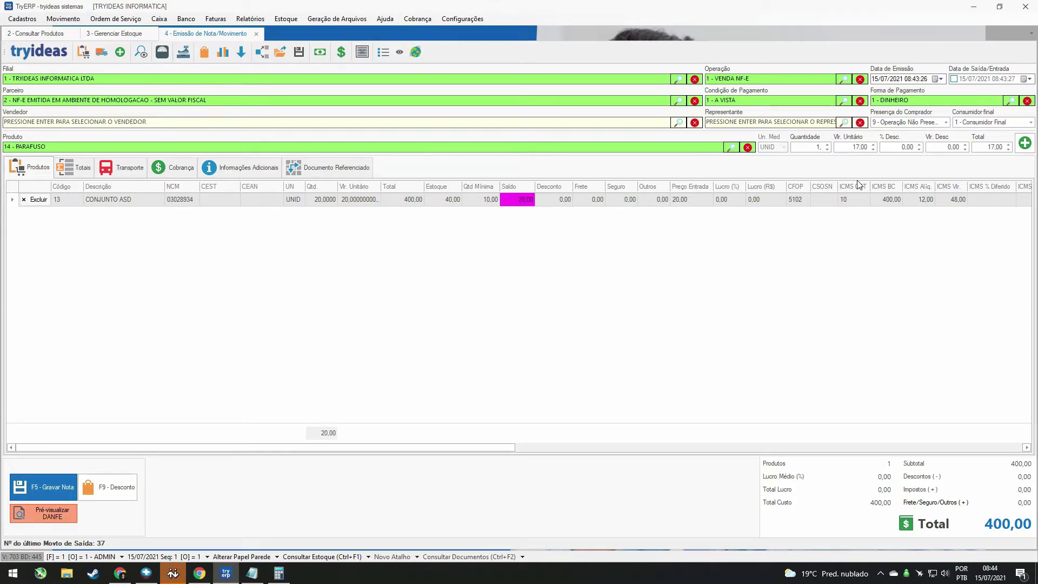
{"action": "type", "text": "40"}
{"action": "key", "text": "Return"}
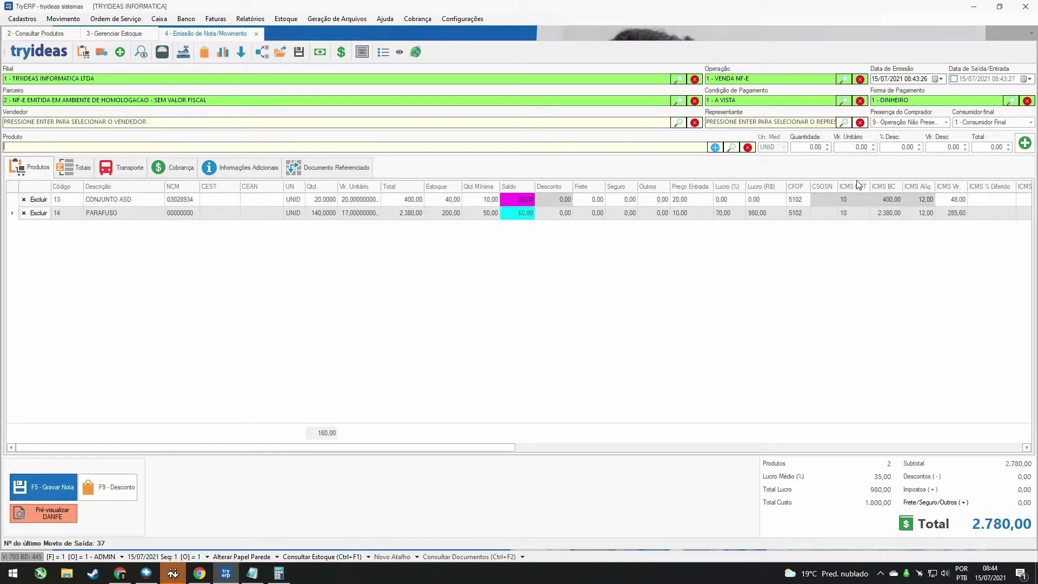
{"action": "left_click", "coordinate": [511, 216]}
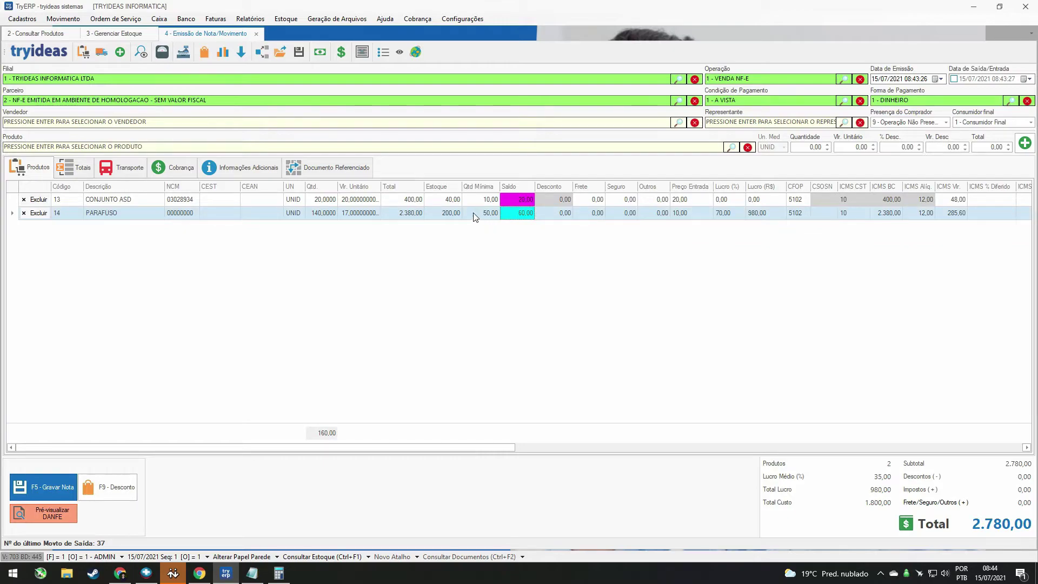
Bring up Notepad and Calculator and place them side by side below the invoice's product rows.
{"action": "key", "text": "alt+Tab"}
{"action": "left_click_drag", "start_coordinate": [622, 211], "coordinate": [689, 257]}
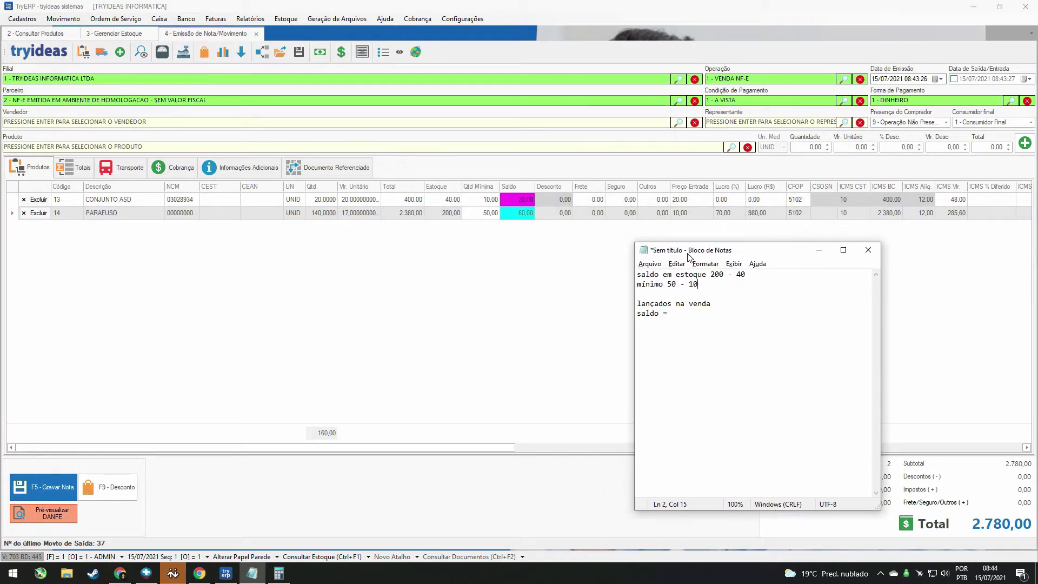
{"action": "key", "text": "super+r"}
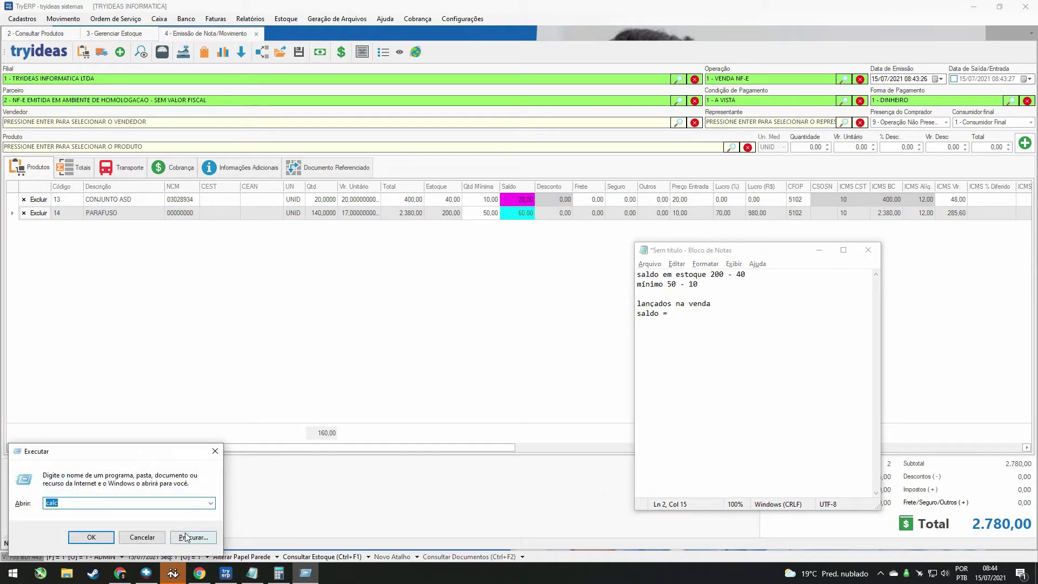
{"action": "left_click", "coordinate": [91, 537]}
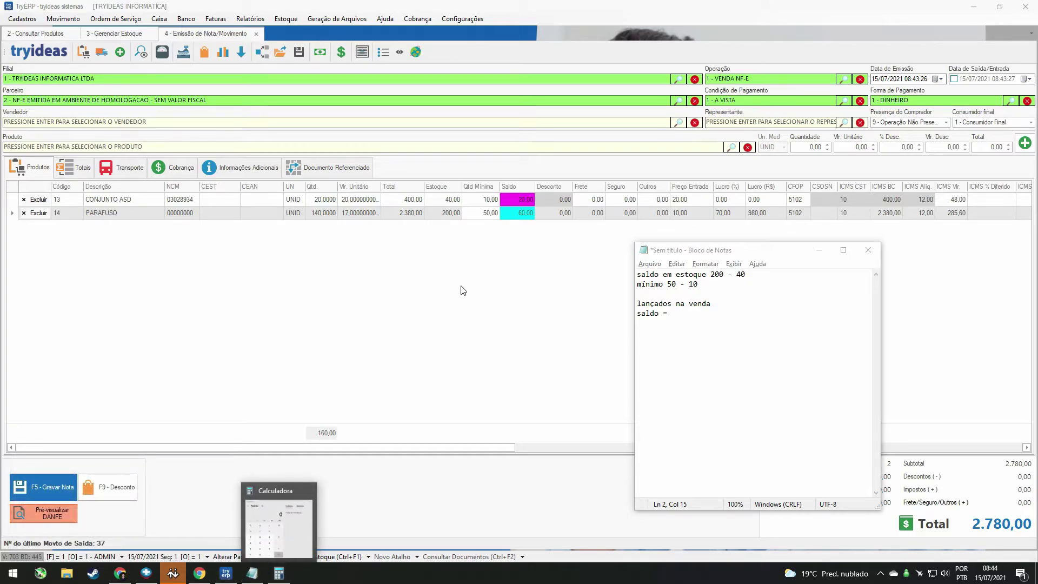
{"action": "left_click_drag", "start_coordinate": [763, 243], "coordinate": [385, 260]}
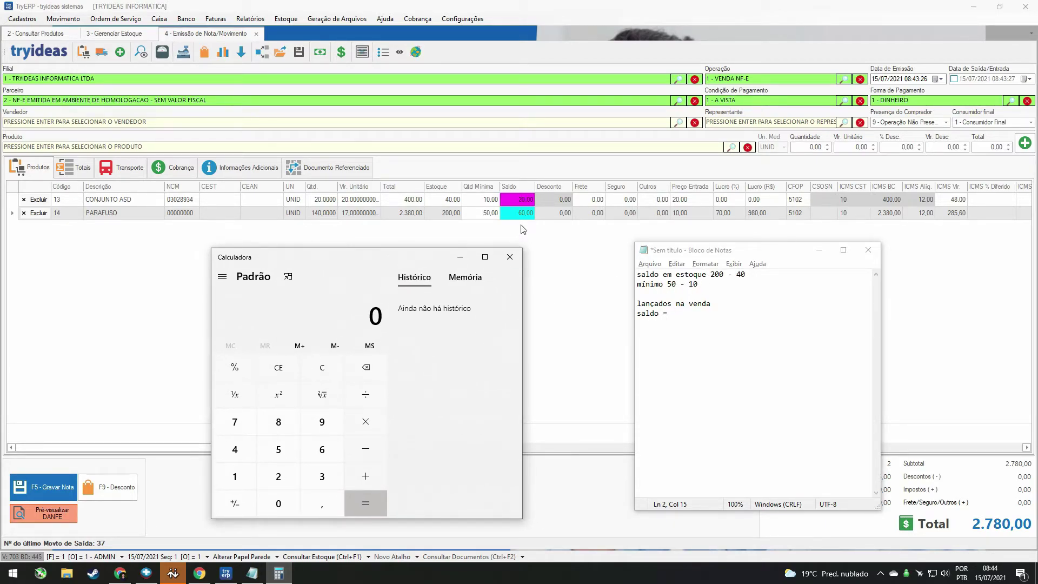
Sort the invoice products by code in descending order and bring Calculator and Notepad back in front.
{"action": "left_click", "coordinate": [67, 192]}
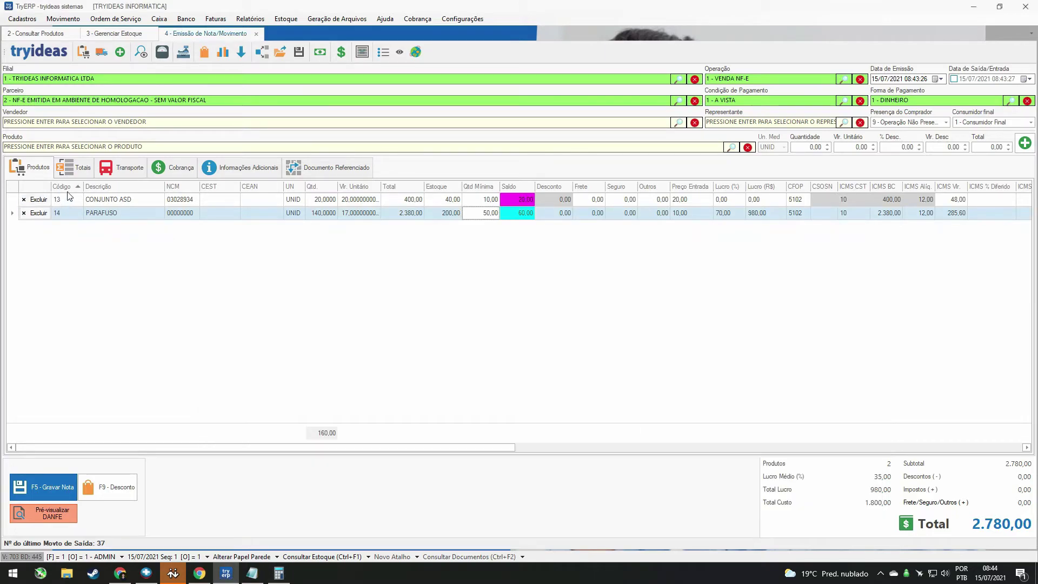
{"action": "left_click", "coordinate": [66, 190]}
{"action": "key", "text": "alt+Tab"}
{"action": "key", "text": "alt+Tab"}
{"action": "key", "text": "Tab"}
{"action": "key", "text": "shift+End"}
{"action": "left_click", "coordinate": [715, 279]}
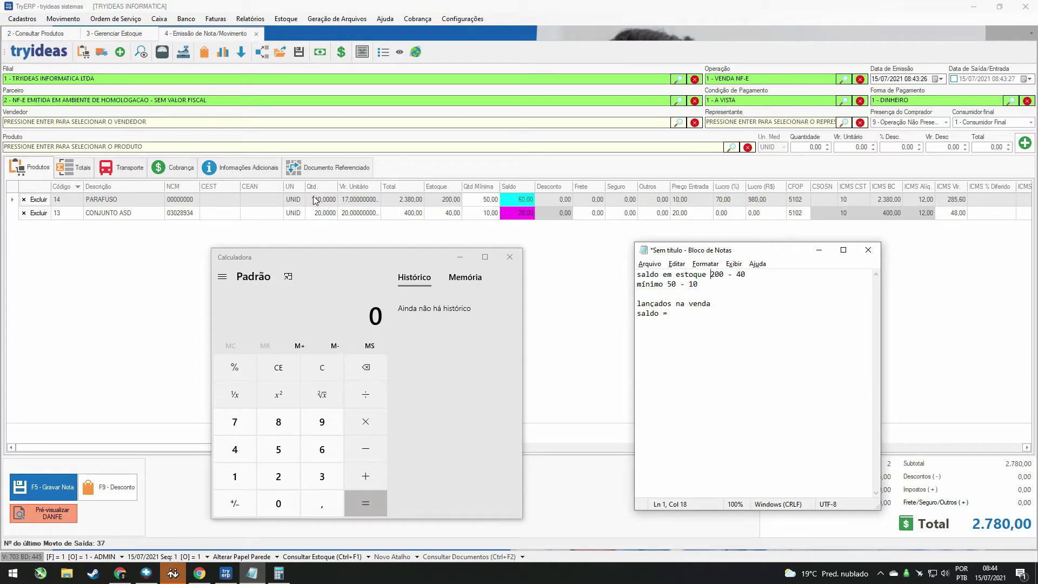
In Notepad, add 140 to the sales line and 60 to the balance line, and write 50/60 below them.
{"action": "left_click", "coordinate": [737, 316]}
{"action": "type", "text": "140"}
{"action": "left_click", "coordinate": [735, 317]}
{"action": "type", "text": "60"}
{"action": "type", "text": "50"}
{"action": "type", "text": "/60"}
Calculate 50 divided by 60 in Calculator and record it in Notepad as 83% after 50/60.
{"action": "left_click", "coordinate": [353, 322]}
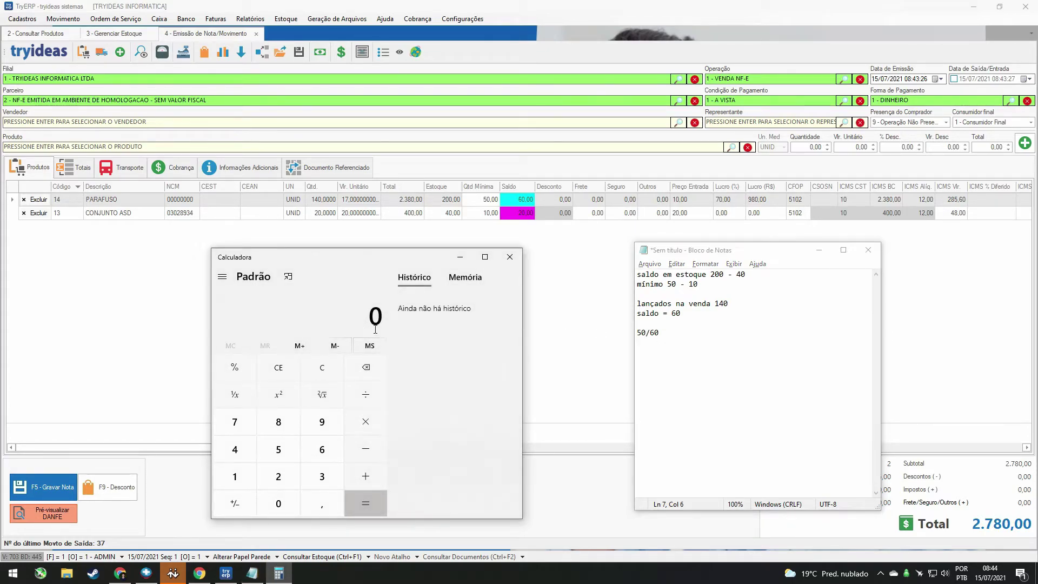
{"action": "type", "text": "50"}
{"action": "key", "text": "slash"}
{"action": "type", "text": "60"}
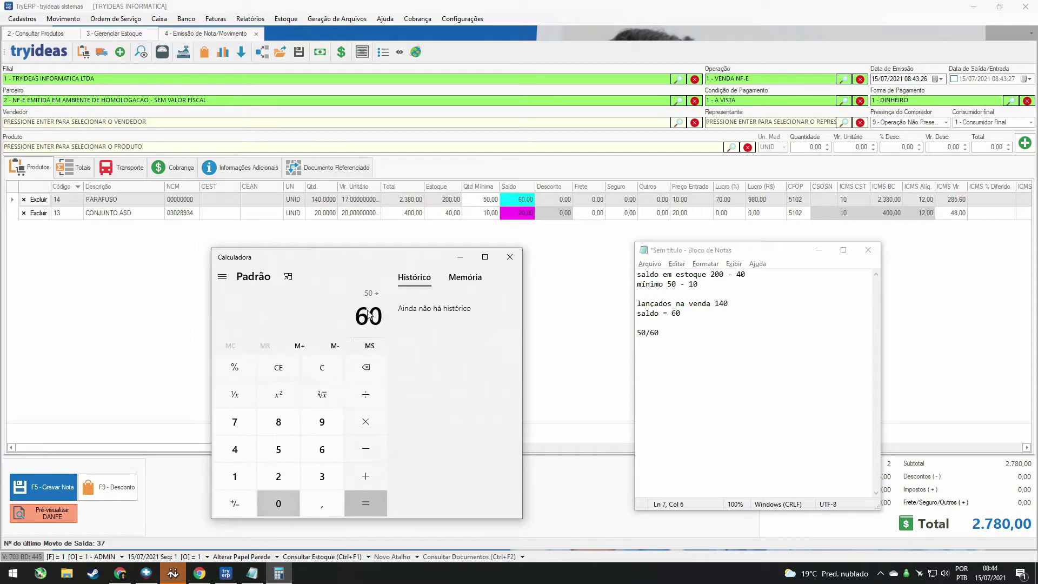
{"action": "key", "text": "Return"}
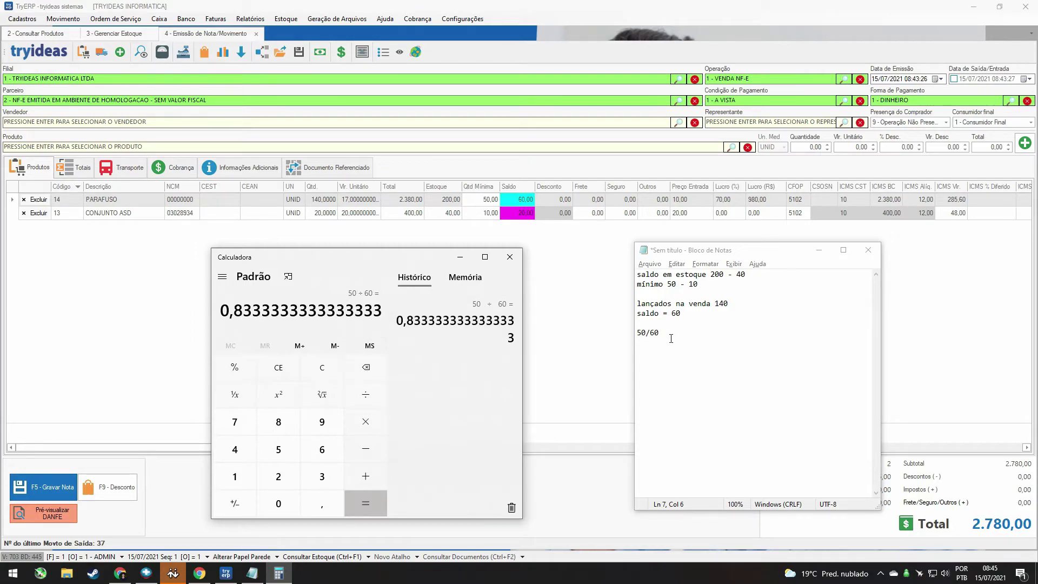
{"action": "left_click", "coordinate": [688, 344]}
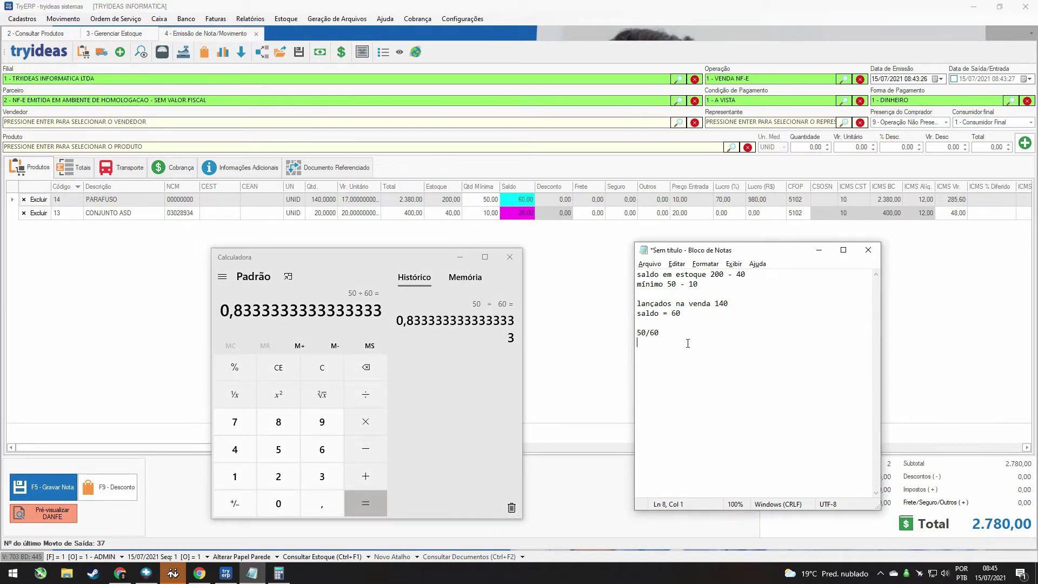
{"action": "type", "text": "= 83%"}
{"action": "key", "text": "Return"}
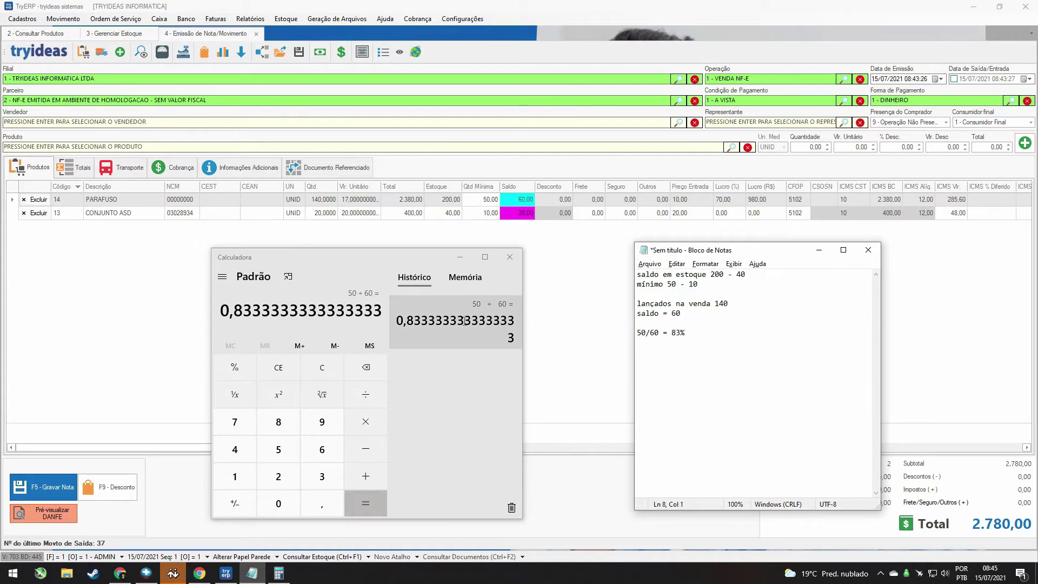
Clear Calculator and, in Notepad, add 20 after a dash to the sales and balance lines and write 10/20 below 50/60.
{"action": "left_click", "coordinate": [359, 307]}
{"action": "key", "text": "Escape"}
{"action": "left_click", "coordinate": [738, 303]}
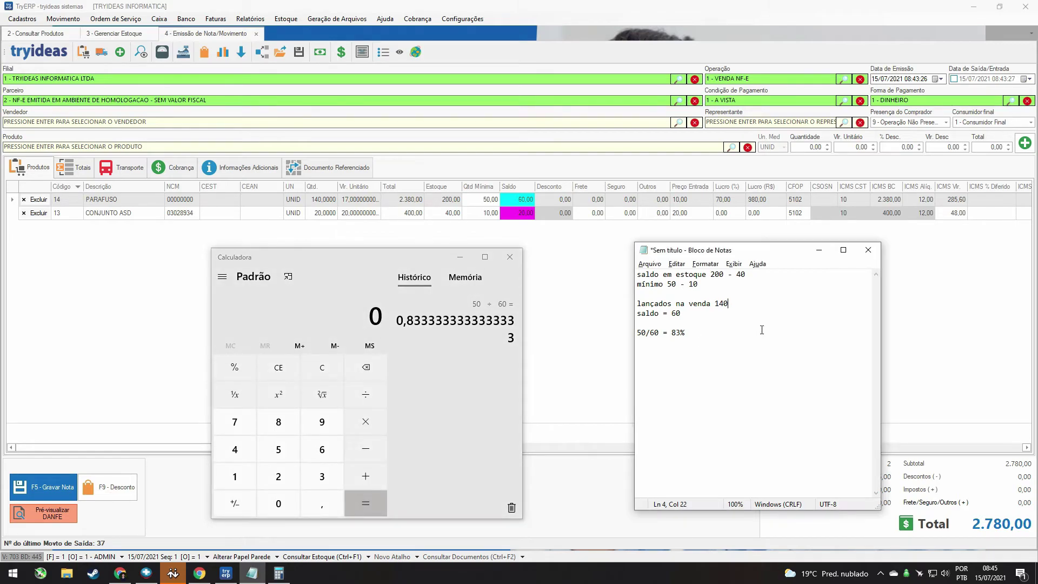
{"action": "type", "text": "-"}
{"action": "type", "text": "20"}
{"action": "type", "text": "10"}
{"action": "type", "text": "/20"}
Calculate 10 divided by 20 in Calculator and record it in Notepad as 50% after 10/20.
{"action": "left_click", "coordinate": [337, 314]}
{"action": "type", "text": "10/20"}
{"action": "key", "text": "Return"}
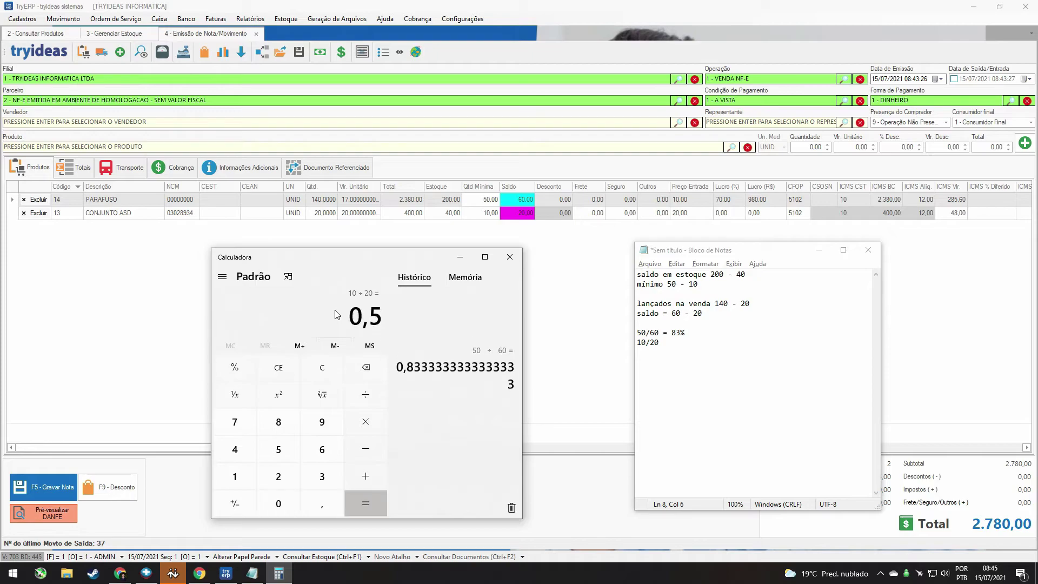
{"action": "left_click", "coordinate": [677, 356]}
{"action": "type", "text": "50%"}
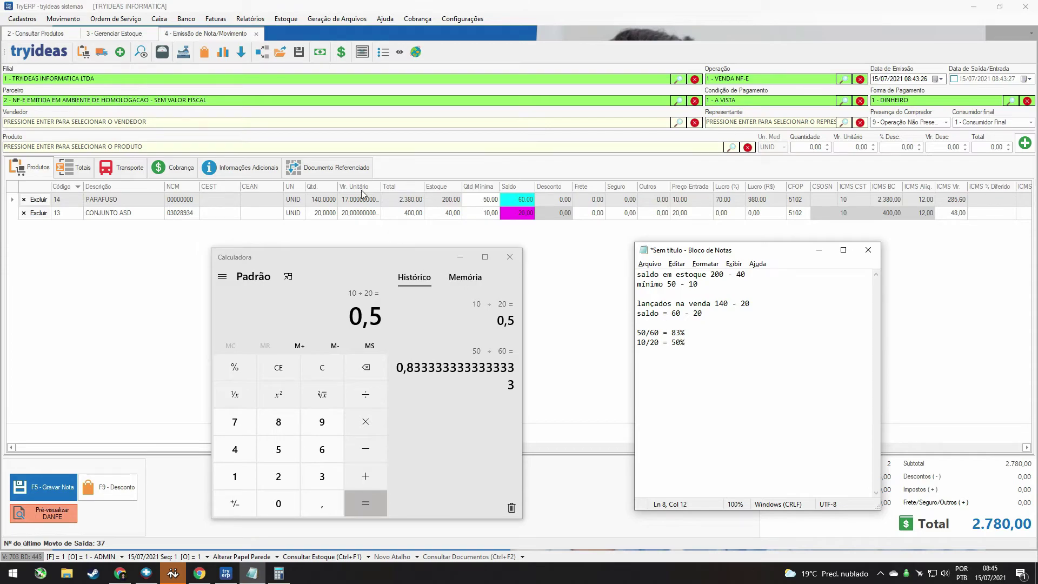
Open the stock percentage range list in TryERP and place the Notepad calculations just below its rows for comparison.
{"action": "left_click", "coordinate": [113, 33]}
{"action": "key", "text": "alt+Tab"}
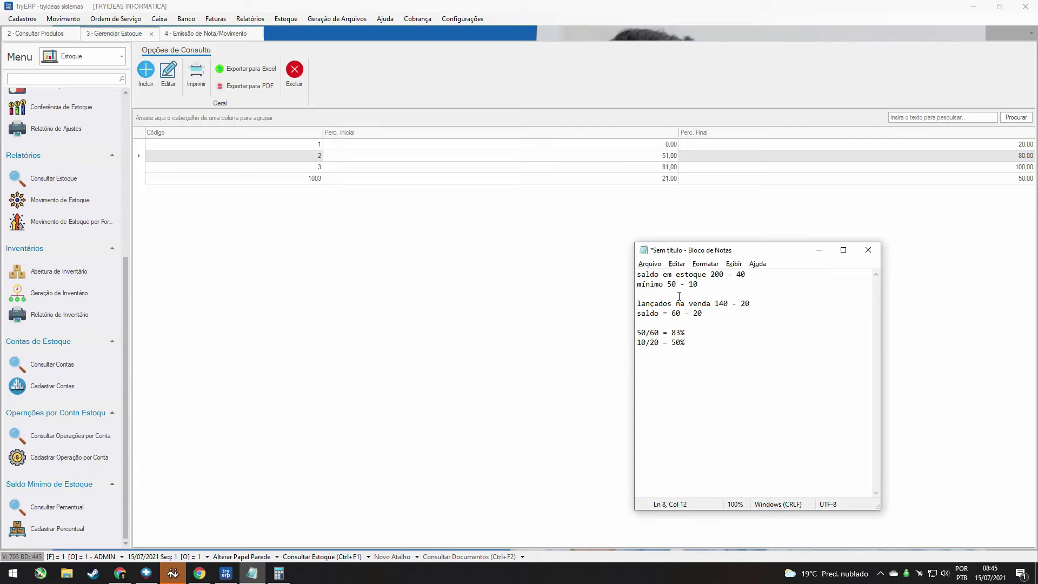
{"action": "left_click_drag", "start_coordinate": [678, 245], "coordinate": [627, 209]}
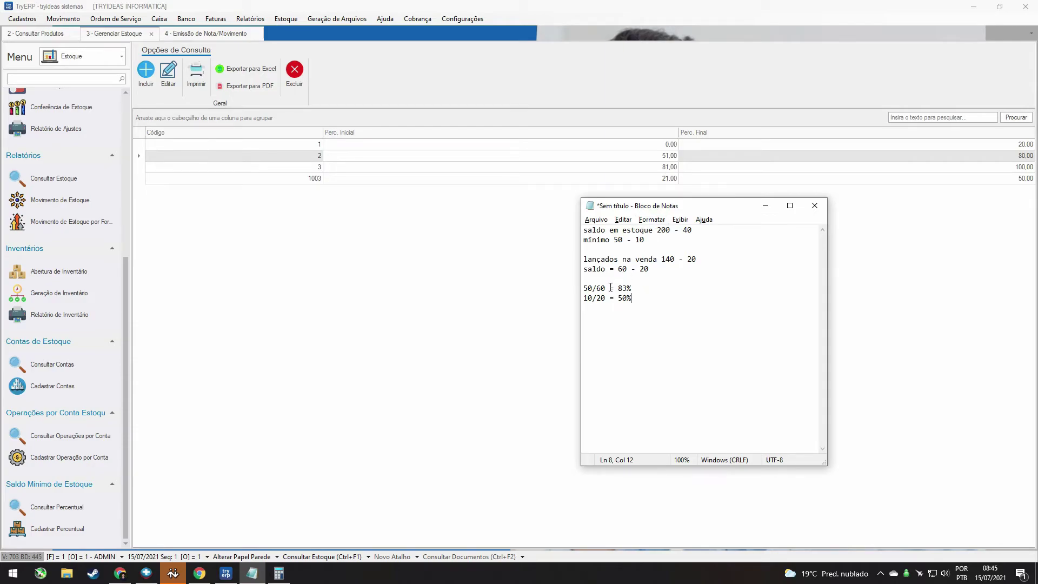
Open the 81 to 100% range to check its colour, save it, and compare it with PARAFUSO's balance on the invoice.
{"action": "left_click", "coordinate": [372, 168]}
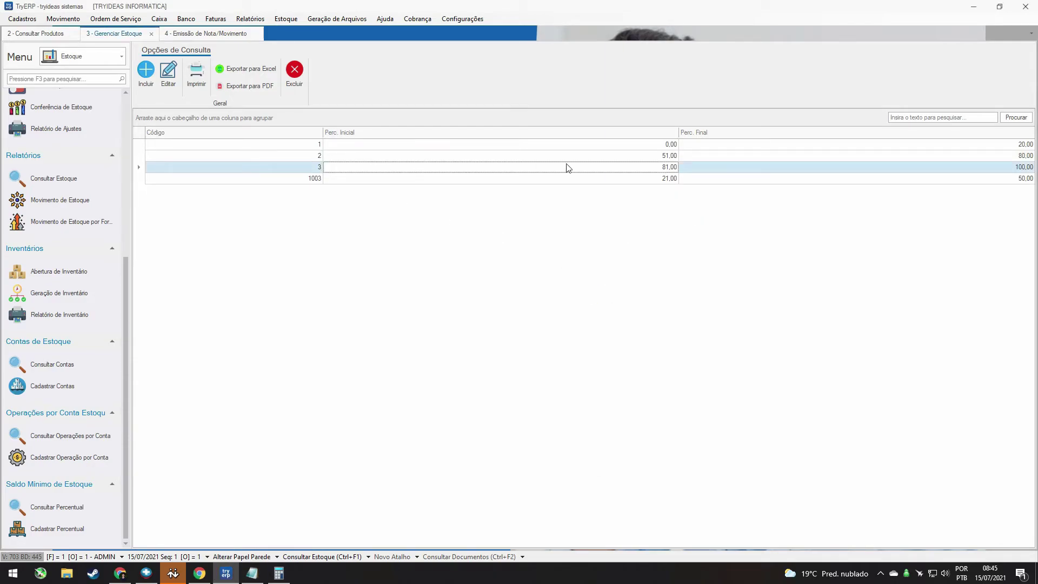
{"action": "double_click", "coordinate": [659, 166]}
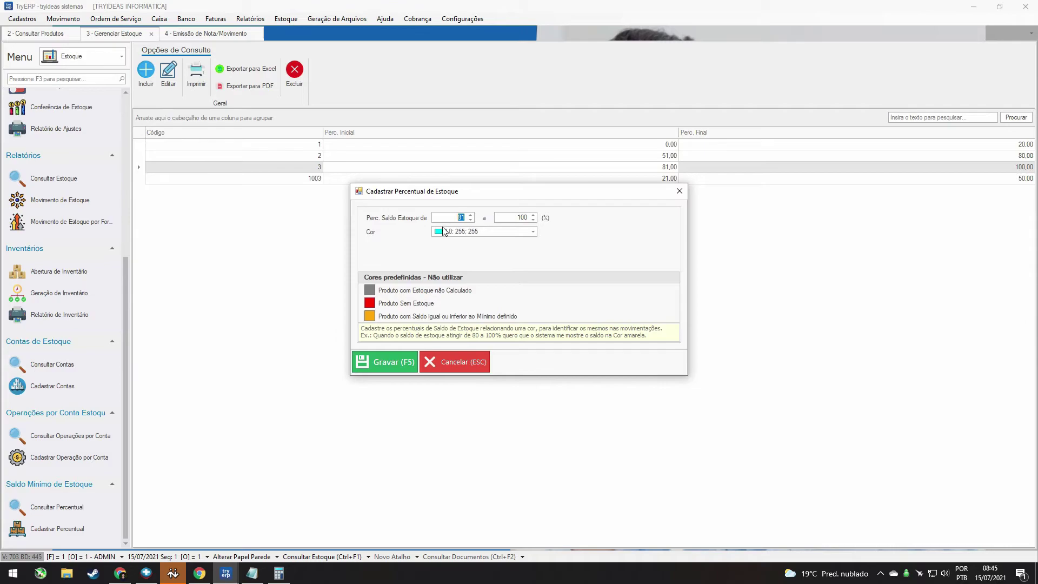
{"action": "left_click", "coordinate": [405, 359]}
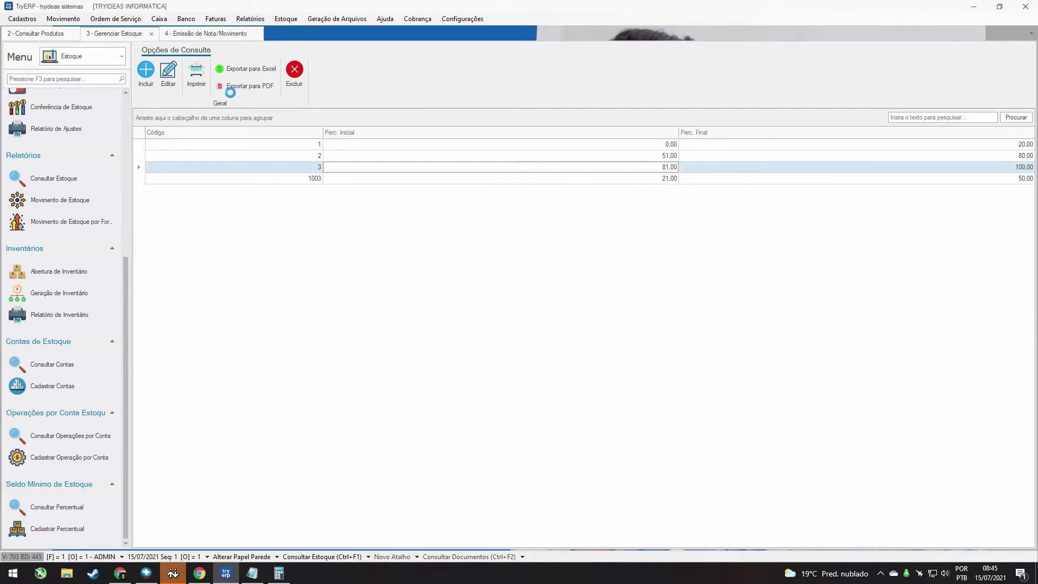
{"action": "left_click", "coordinate": [205, 33]}
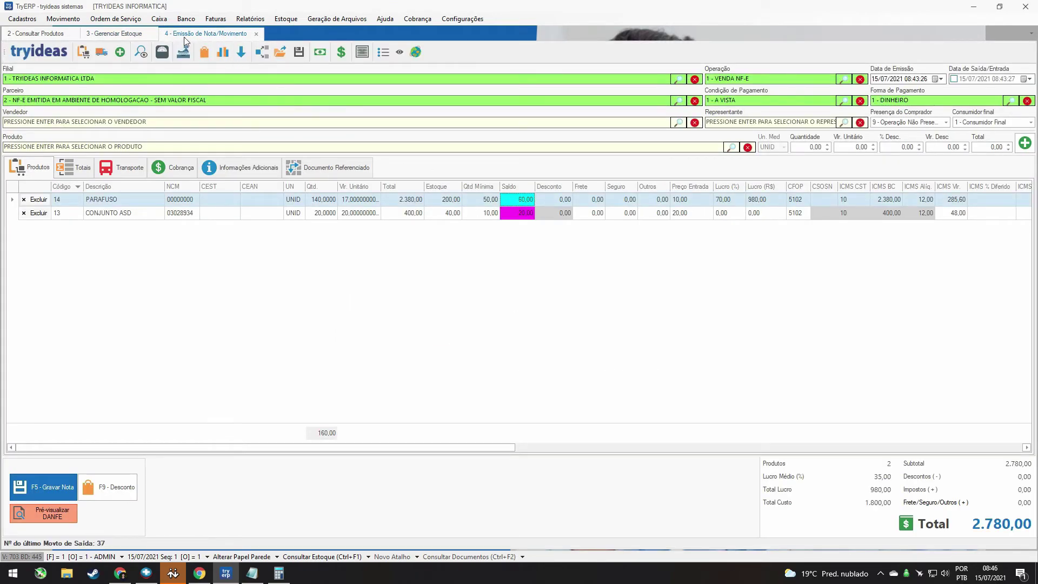
Open the 21 to 50% range to check its colour, save it, and compare it with the 10/20 calculation in Notepad.
{"action": "left_click", "coordinate": [114, 33]}
{"action": "key", "text": "alt+Tab"}
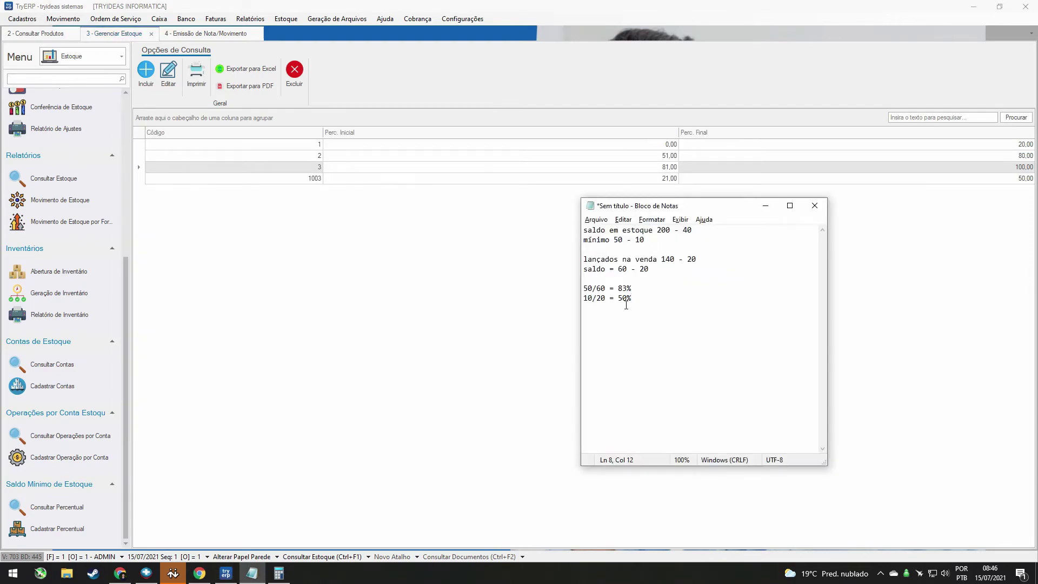
{"action": "left_click", "coordinate": [682, 158]}
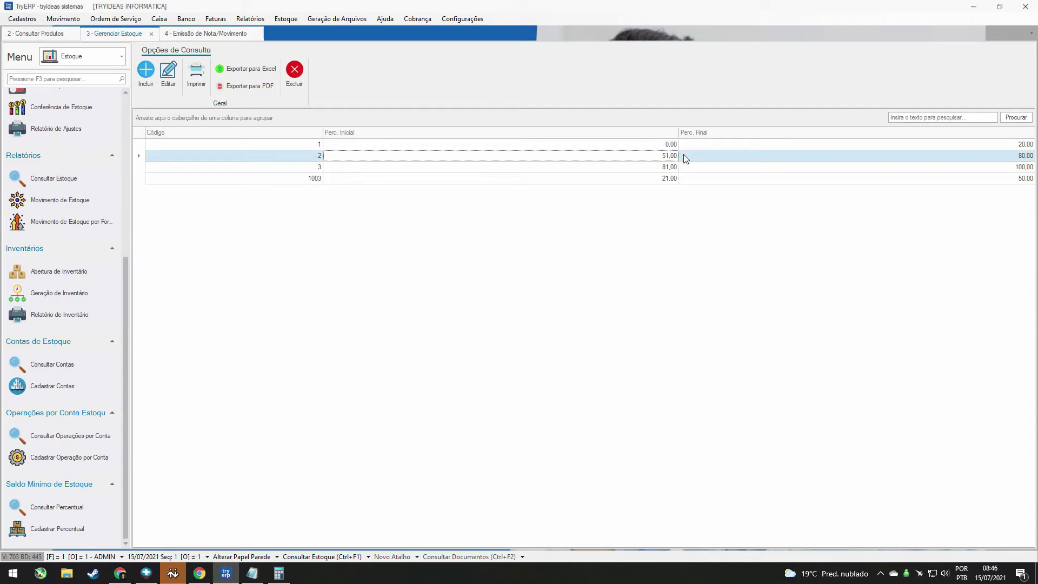
{"action": "double_click", "coordinate": [664, 180]}
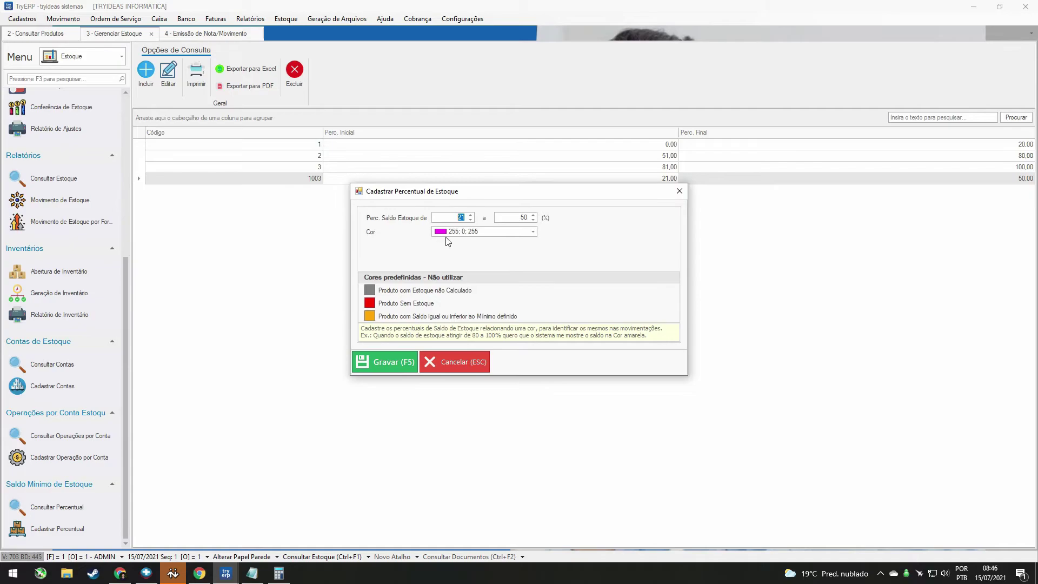
{"action": "left_click", "coordinate": [398, 361]}
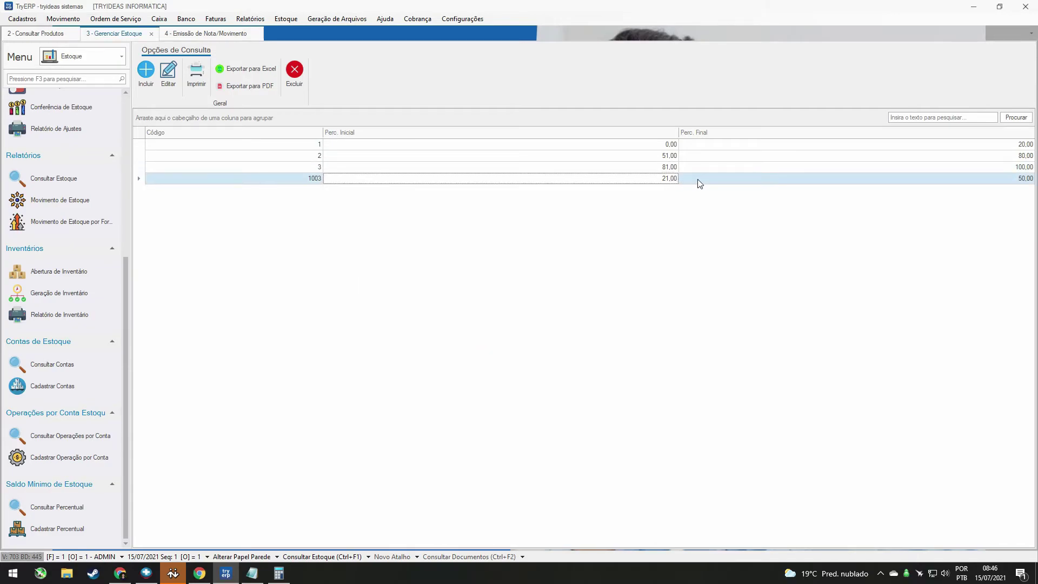
{"action": "key", "text": "alt+Tab"}
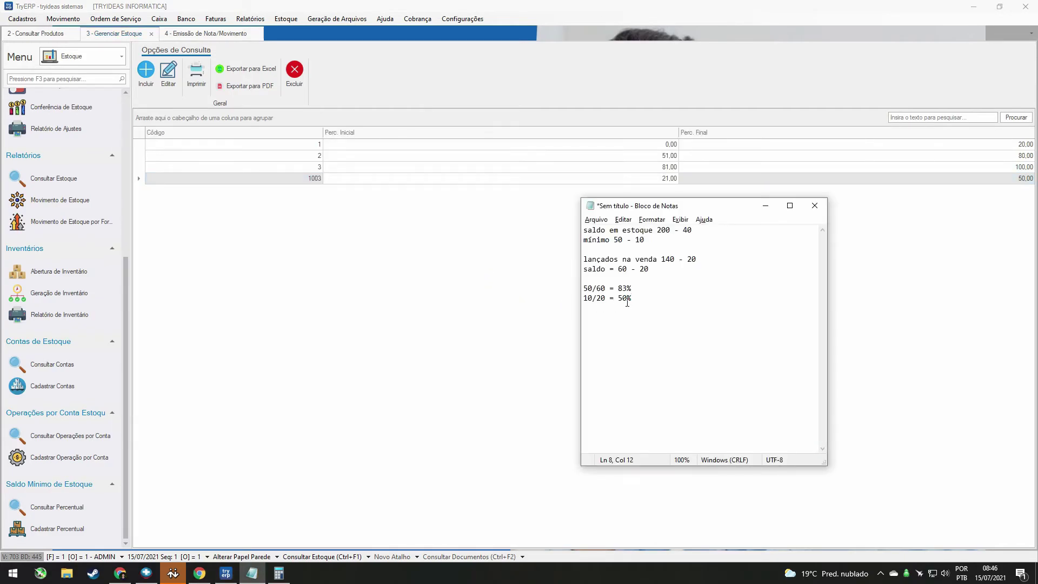
Delete the PARAFUSO item from the invoice and add product 14 again with a quantity of 160.
{"action": "left_click", "coordinate": [193, 34]}
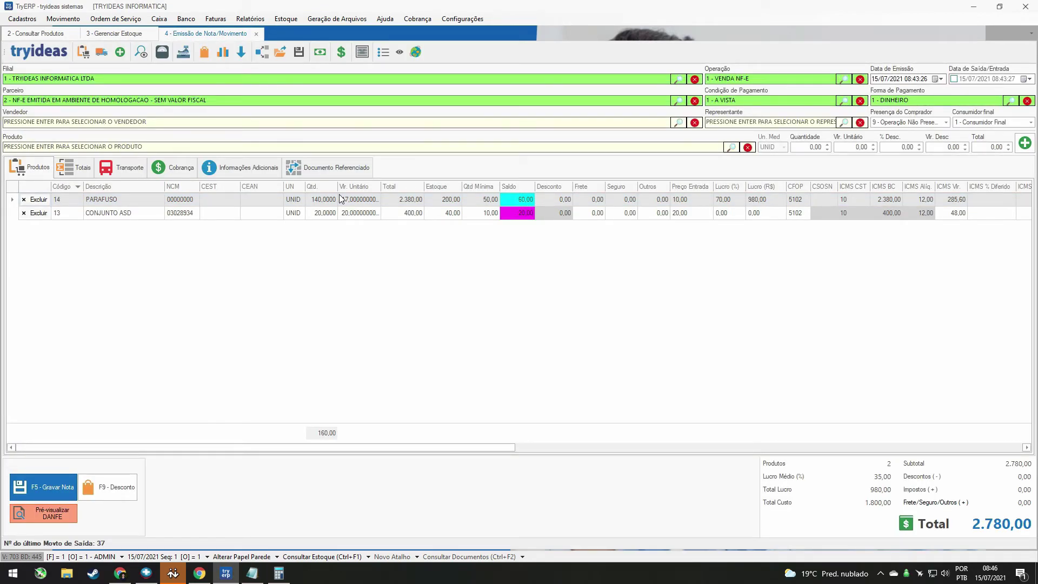
{"action": "left_click", "coordinate": [32, 200]}
{"action": "type", "text": "14"}
{"action": "key", "text": "Return"}
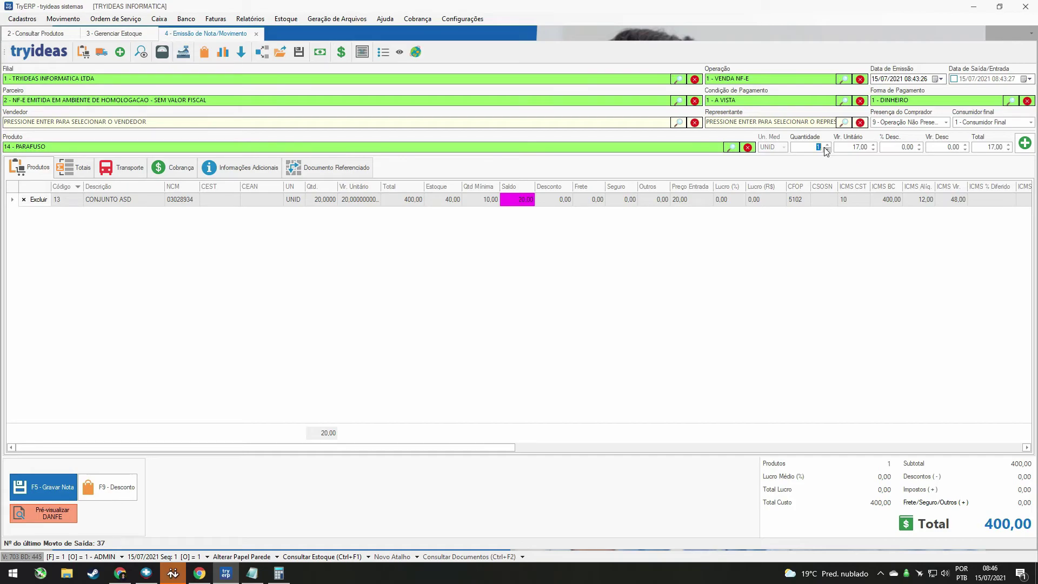
{"action": "type", "text": "15"}
{"action": "type", "text": "0"}
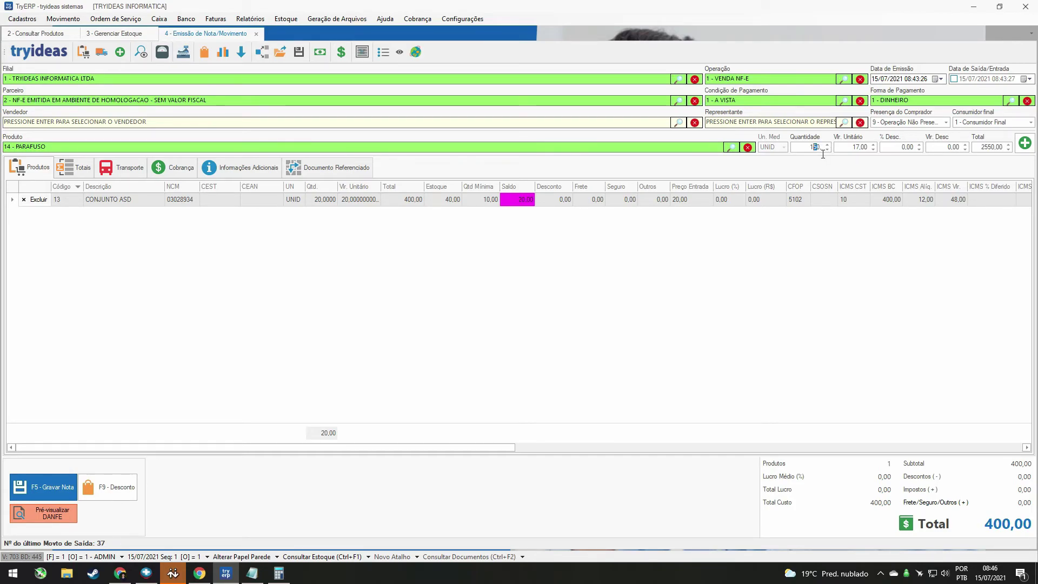
{"action": "left_click", "coordinate": [1024, 143]}
{"action": "left_click", "coordinate": [513, 200]}
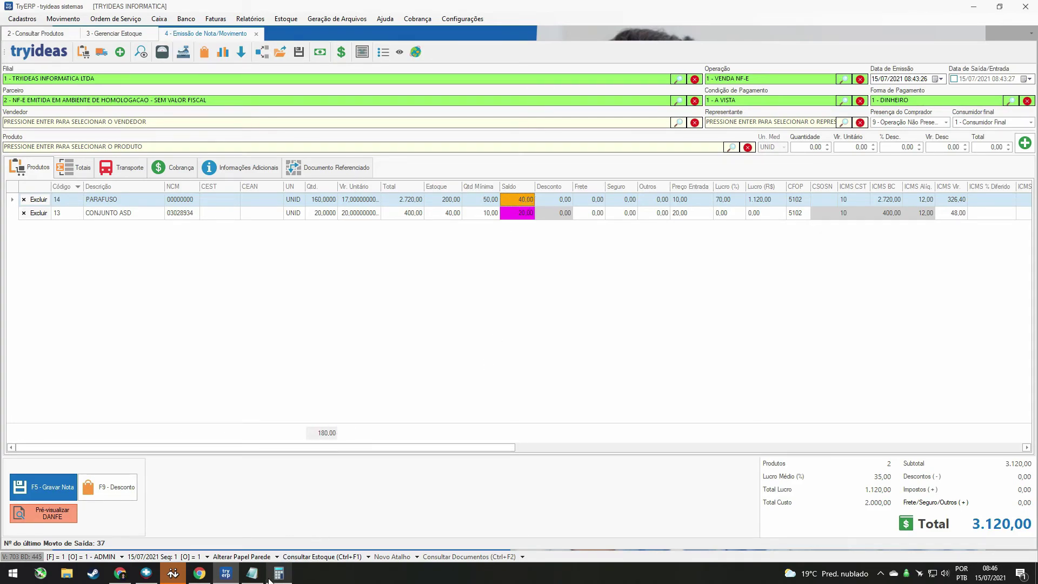
Calculate 40 divided by 50 in Calculator, comparing with the two percentage lines in Notepad, and return to the invoice in TryERP.
{"action": "key", "text": "alt+Tab"}
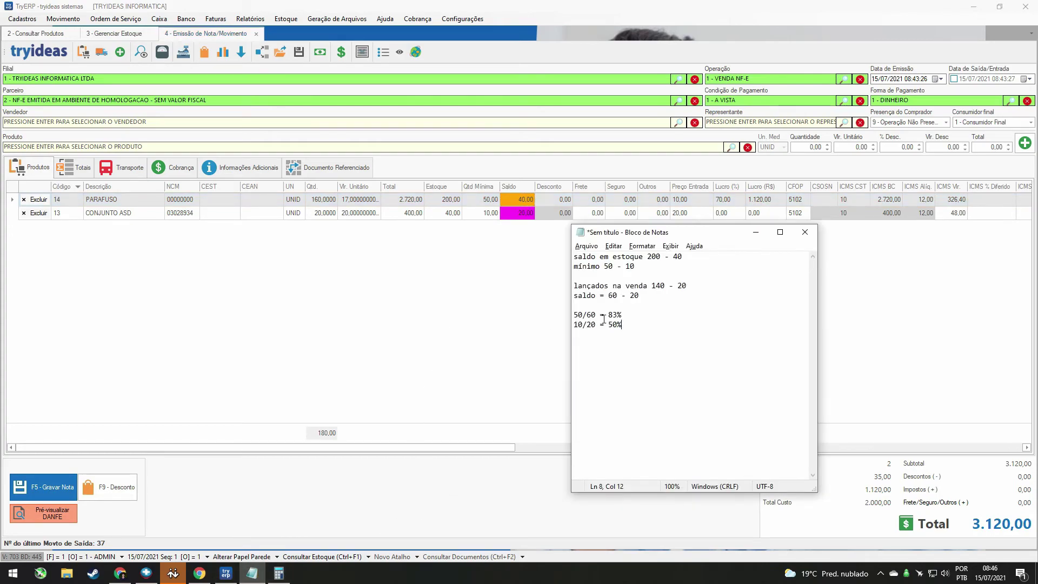
{"action": "key", "text": "shift+Up"}
{"action": "key", "text": "shift+Home"}
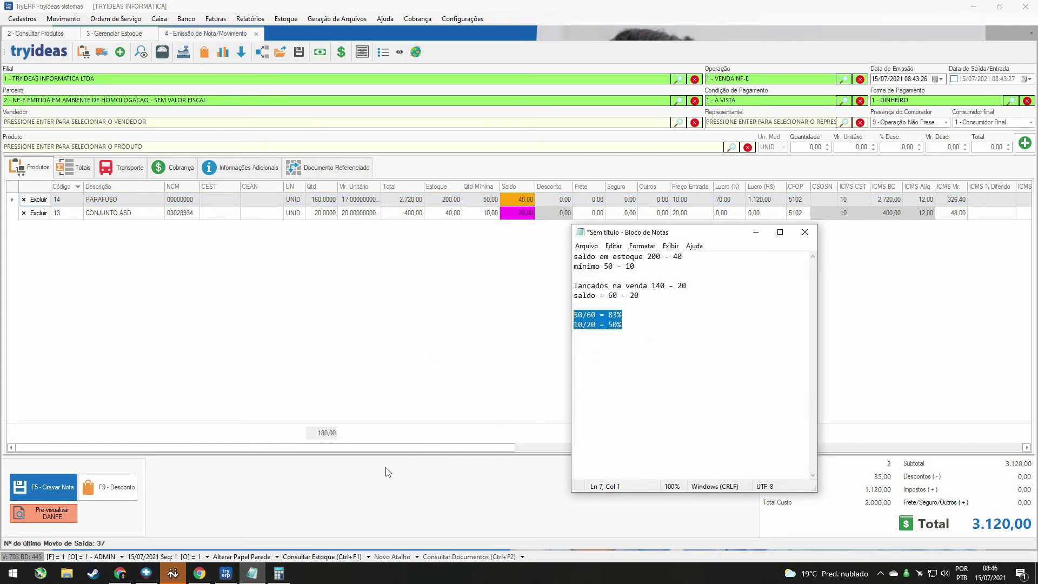
{"action": "left_click", "coordinate": [278, 571]}
{"action": "type", "text": "40/"}
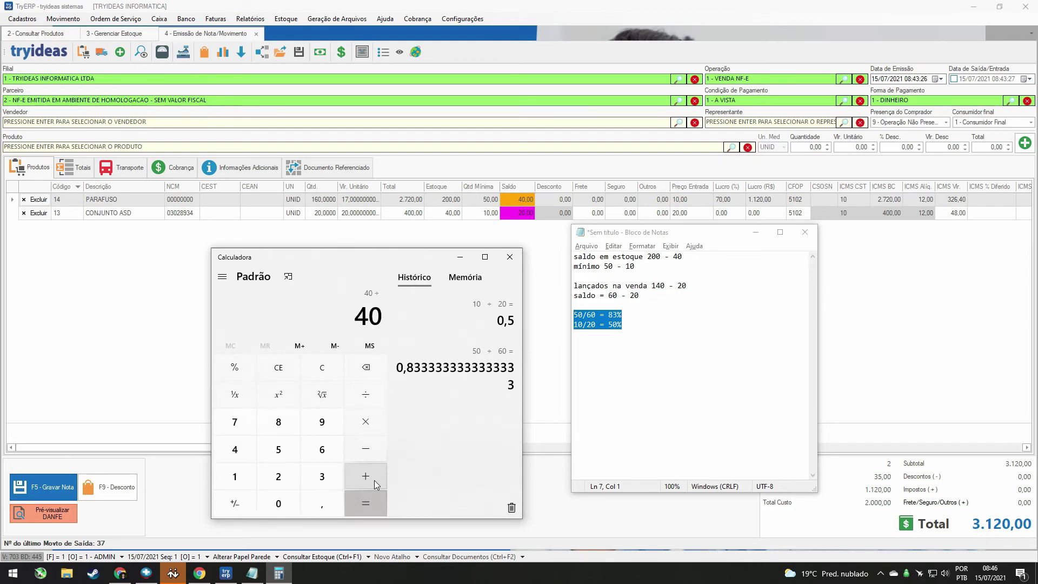
{"action": "type", "text": "50"}
{"action": "key", "text": "Return"}
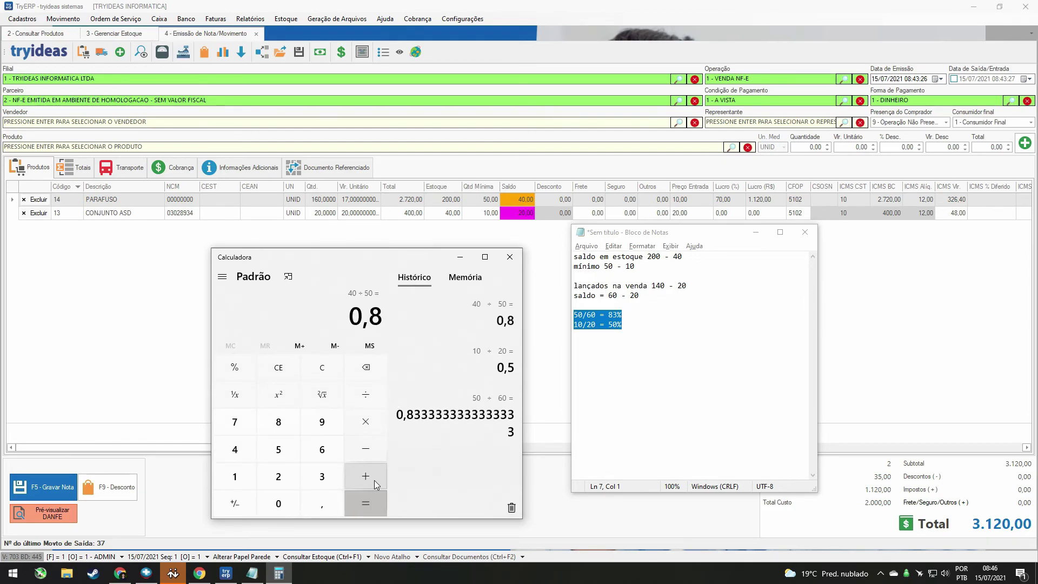
{"action": "key", "text": "Escape"}
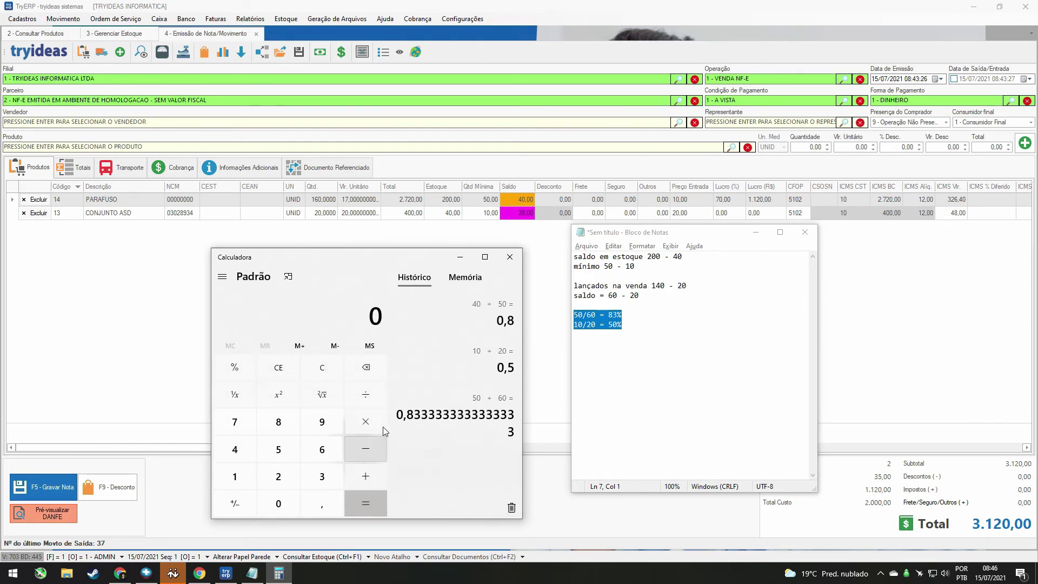
{"action": "left_click", "coordinate": [523, 198]}
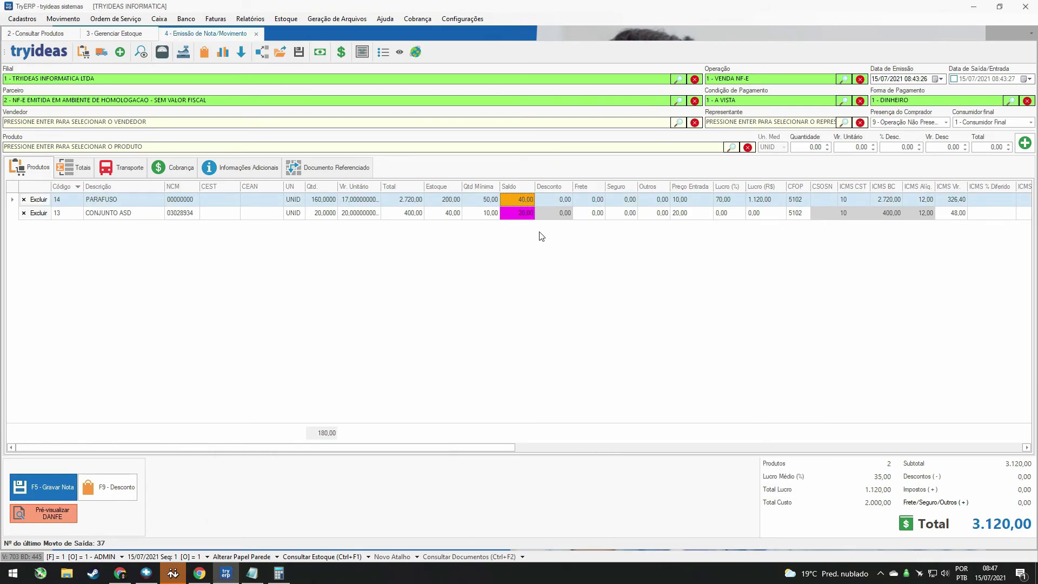
{"action": "key", "text": "alt+Tab"}
{"action": "key", "text": "alt+Tab"}
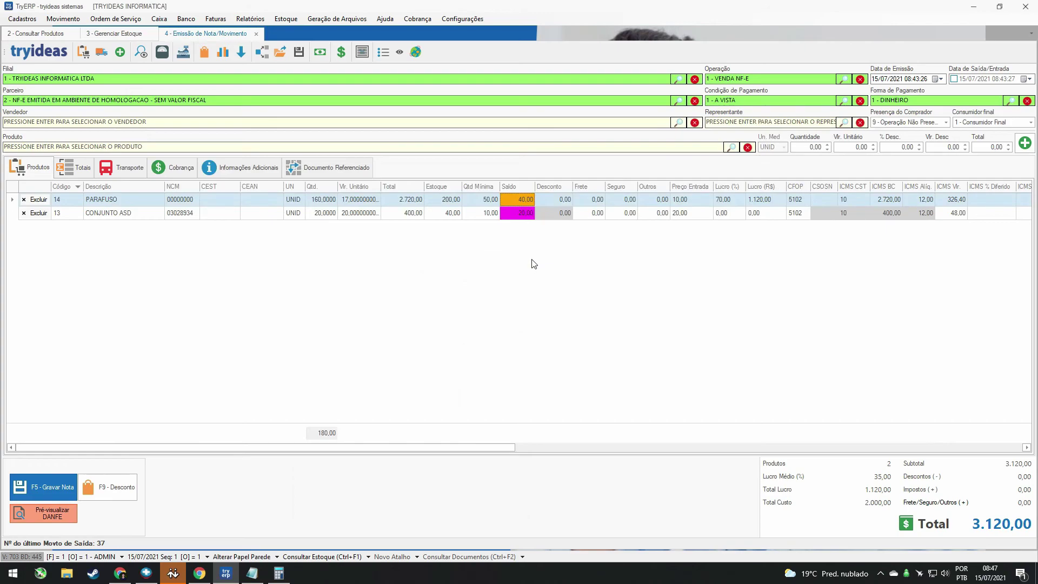